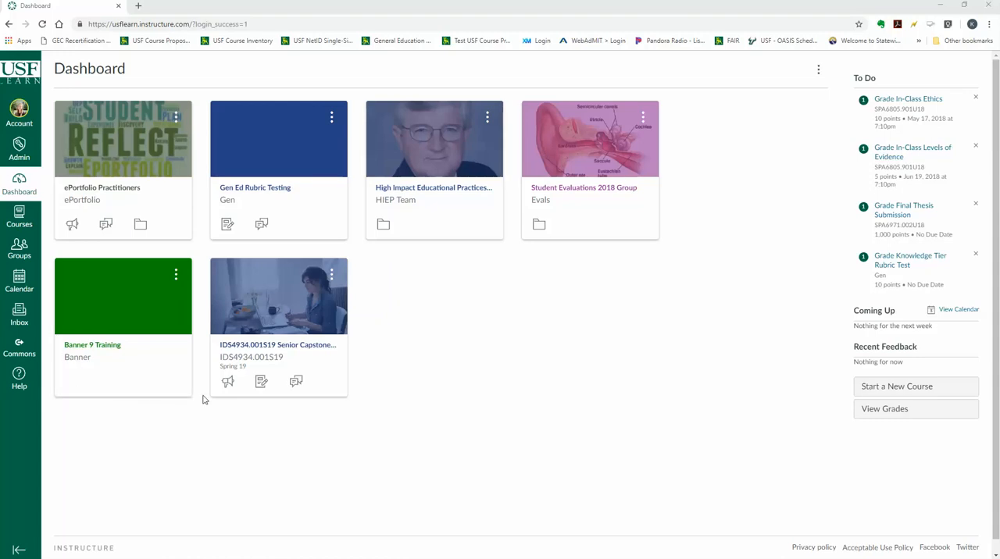
In the Gen Ed Rubric Testing course, create an assignment group named Enhanced General Education Assignments
{"action": "left_click", "coordinate": [305, 171]}
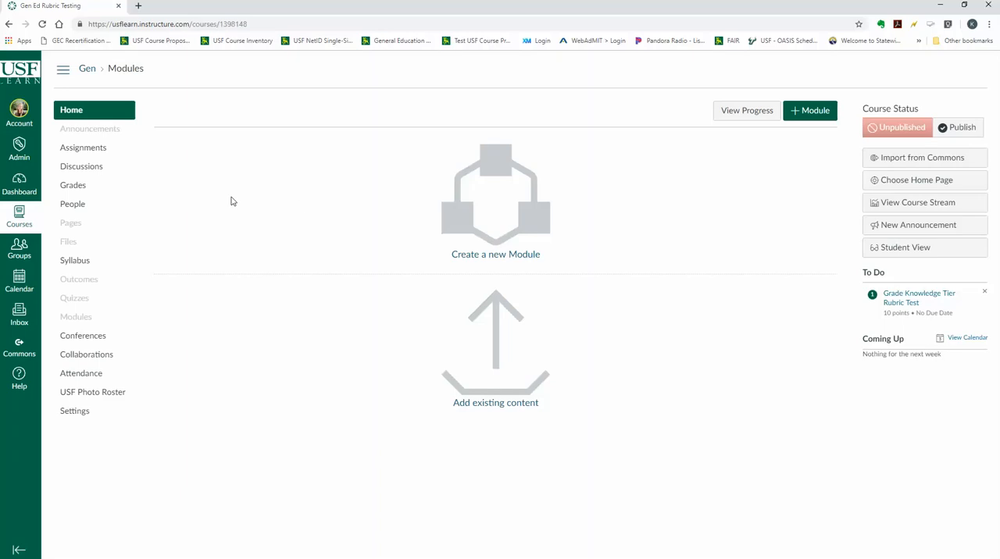
{"action": "left_click", "coordinate": [89, 153]}
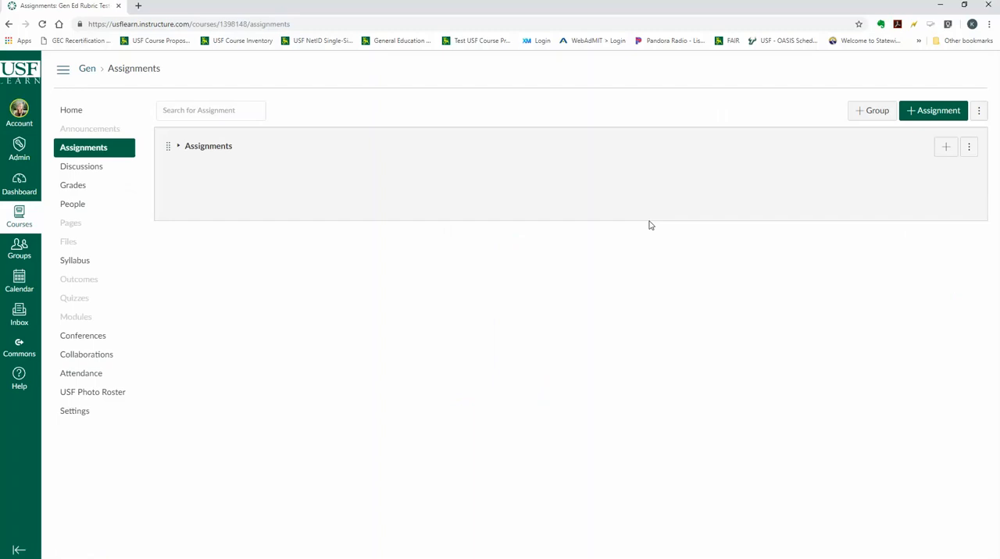
{"action": "left_click", "coordinate": [875, 113]}
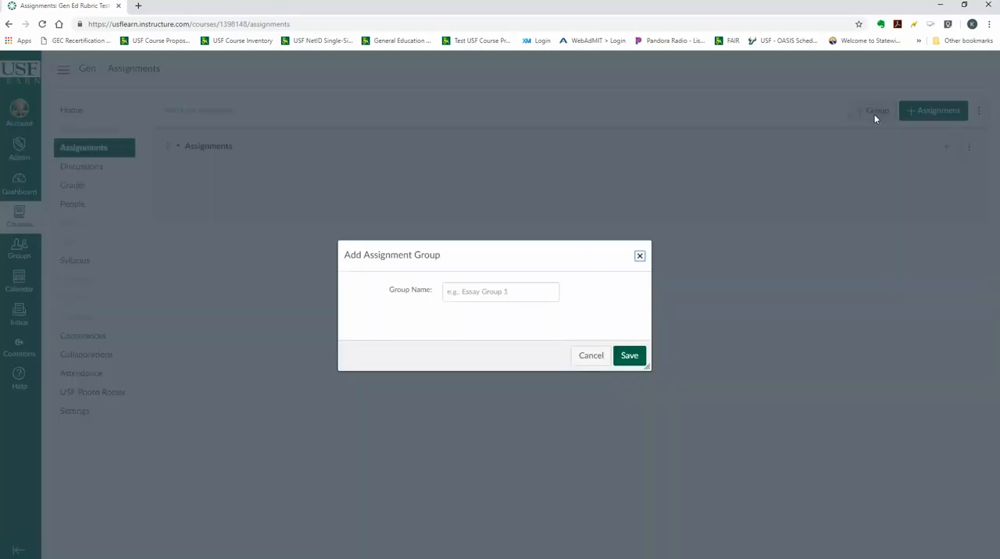
{"action": "left_click", "coordinate": [520, 294]}
{"action": "type", "text": "E"}
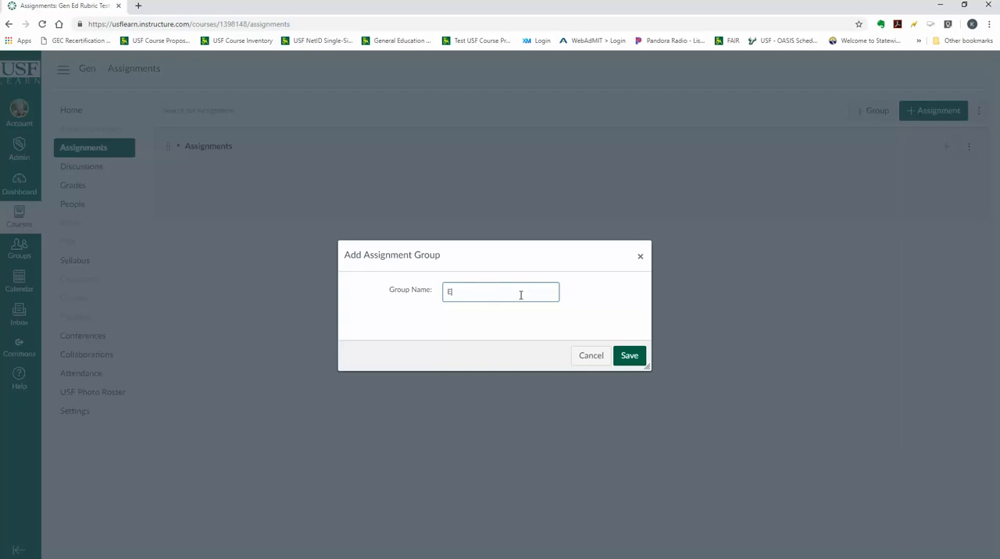
{"action": "type", "text": "nhanced Genera"}
{"action": "type", "text": "l Education As"}
{"action": "type", "text": "signments"}
{"action": "left_click", "coordinate": [630, 357]}
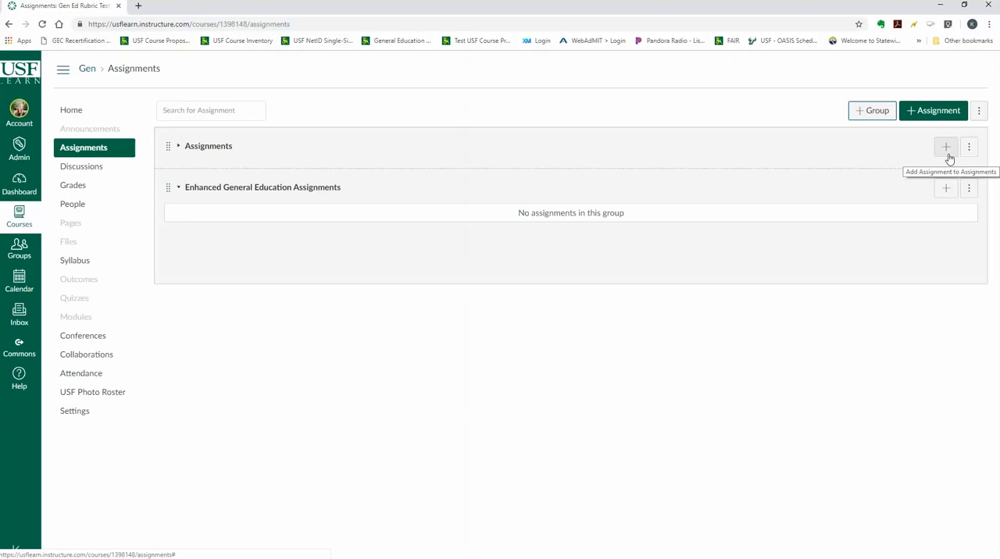
Add and publish an assignment named #GEA1_Test in the Enhanced General Education Assignments group, due Feb 28, 2019
{"action": "left_click", "coordinate": [946, 188]}
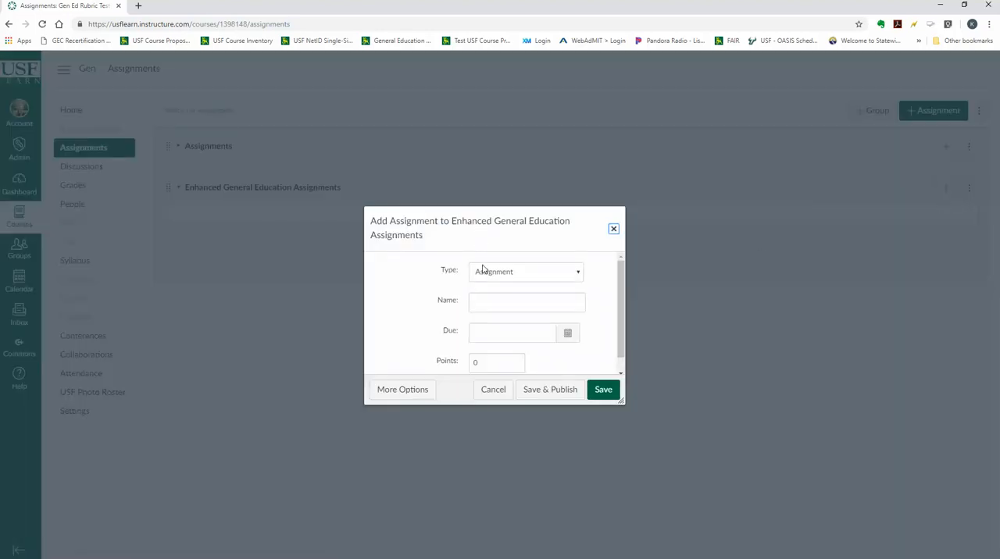
{"action": "left_click", "coordinate": [525, 304]}
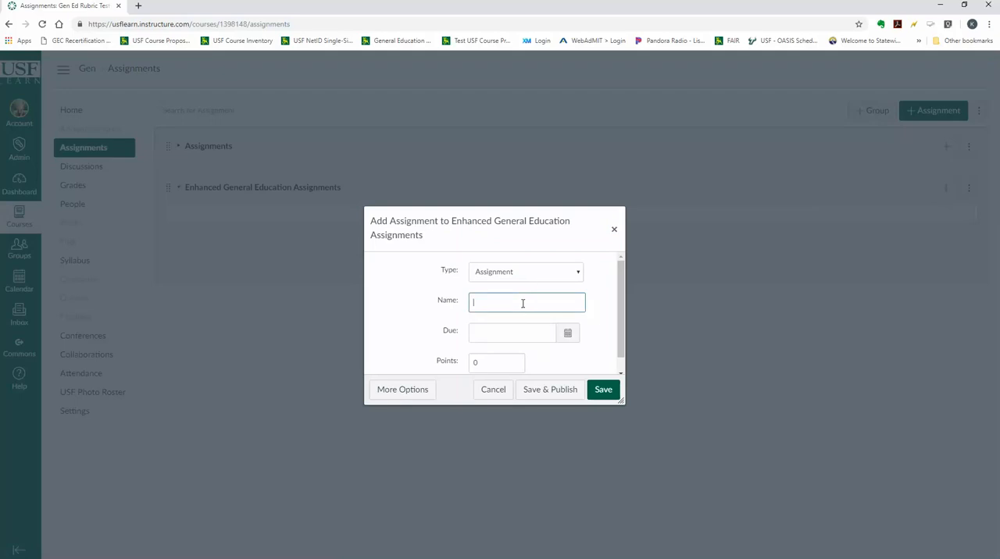
{"action": "type", "text": "#GEA1_ Test"}
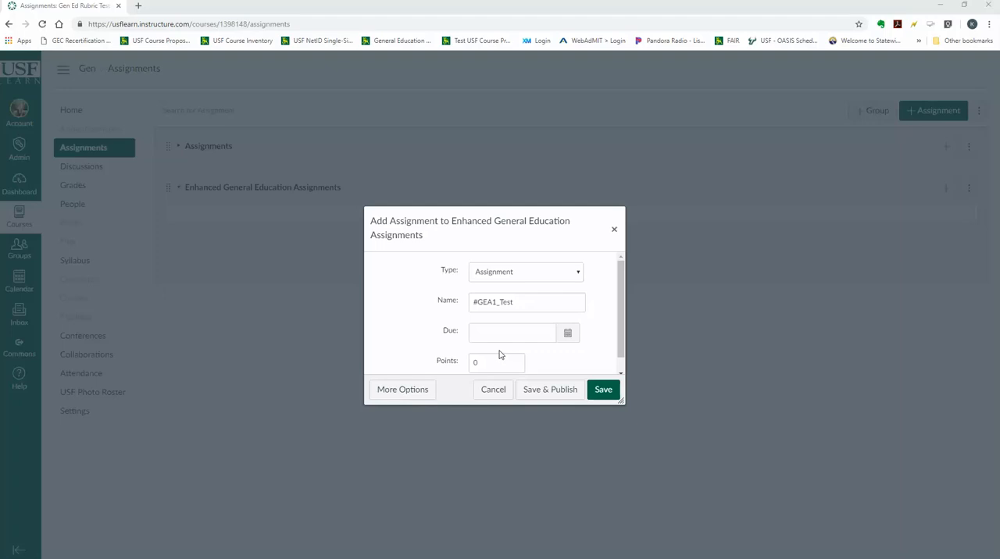
{"action": "left_click", "coordinate": [567, 334]}
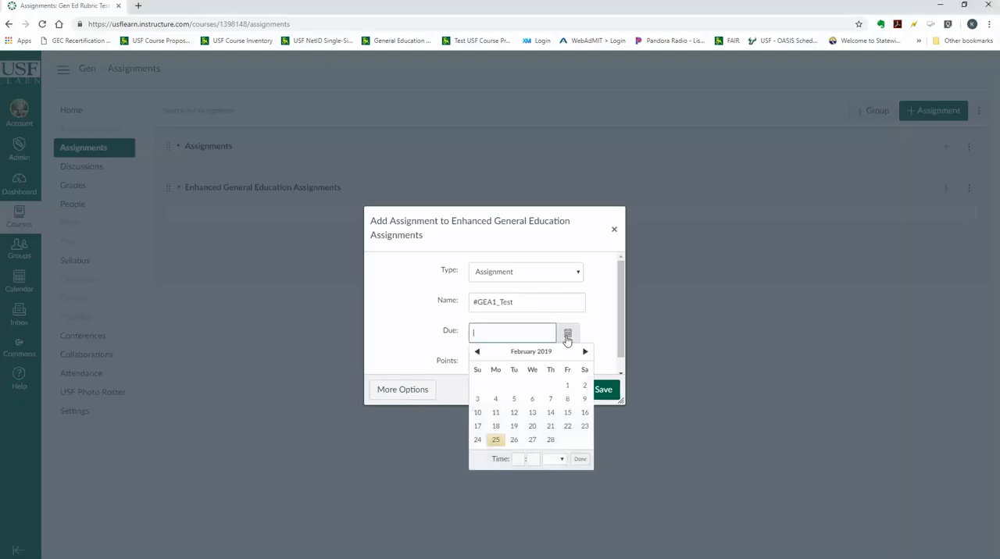
{"action": "left_click", "coordinate": [550, 439]}
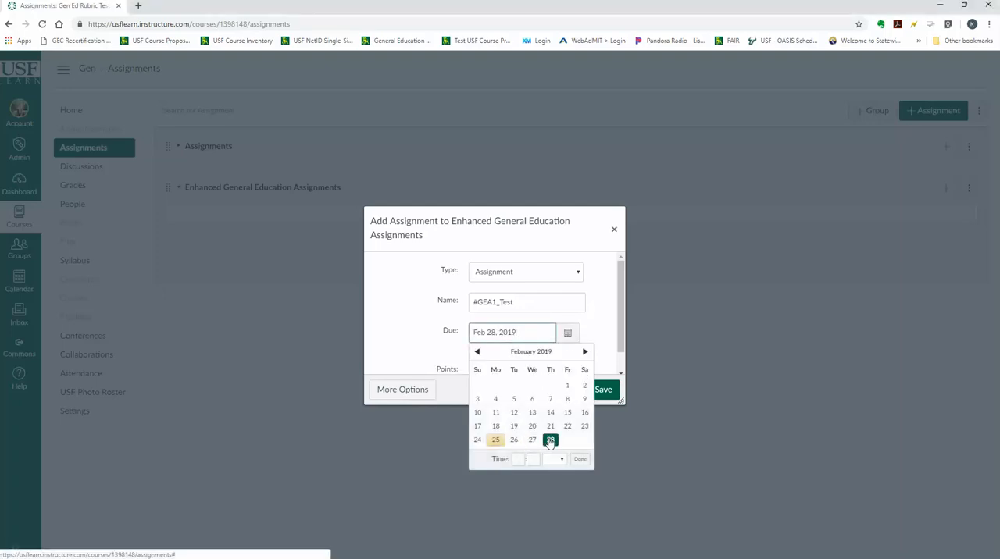
{"action": "left_click", "coordinate": [579, 459]}
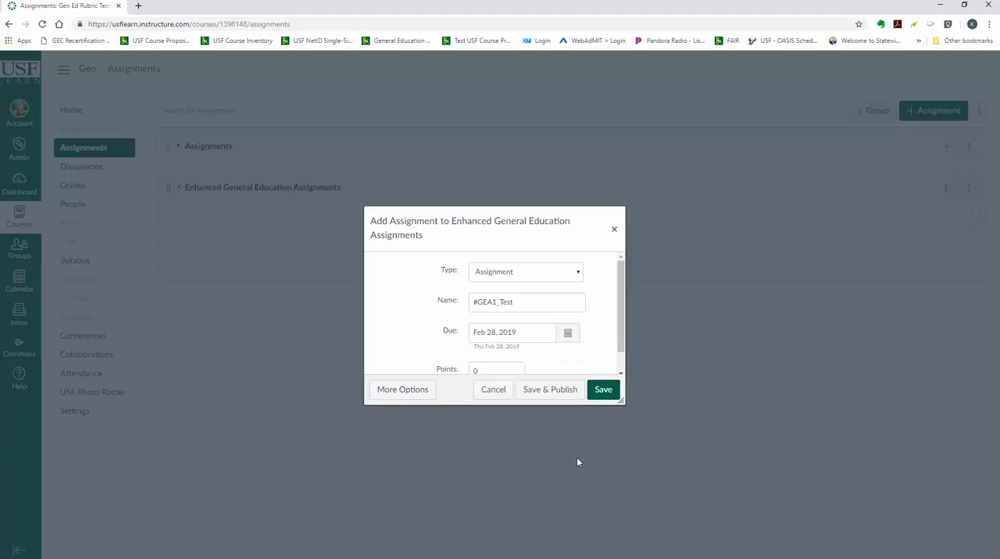
{"action": "left_click", "coordinate": [552, 395]}
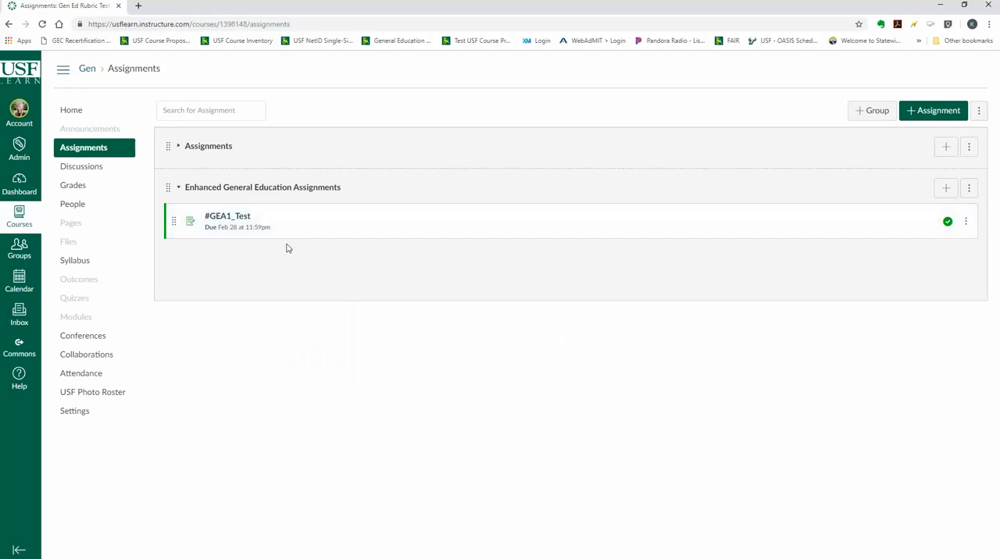
Edit #GEA1_Test and paste the copied Enhanced General Education curriculum reminder as its description, removing the list numbering
{"action": "left_click", "coordinate": [222, 218]}
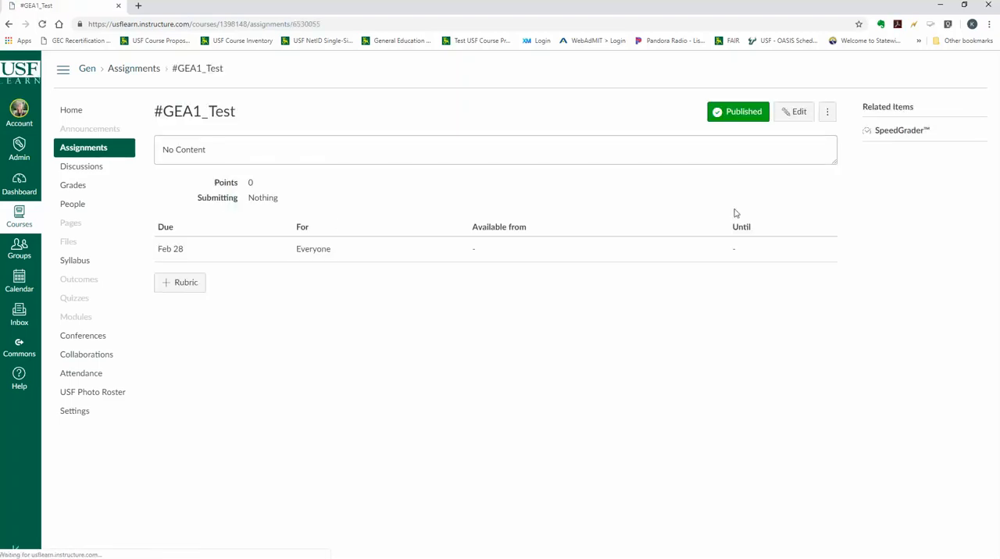
{"action": "left_click", "coordinate": [792, 113]}
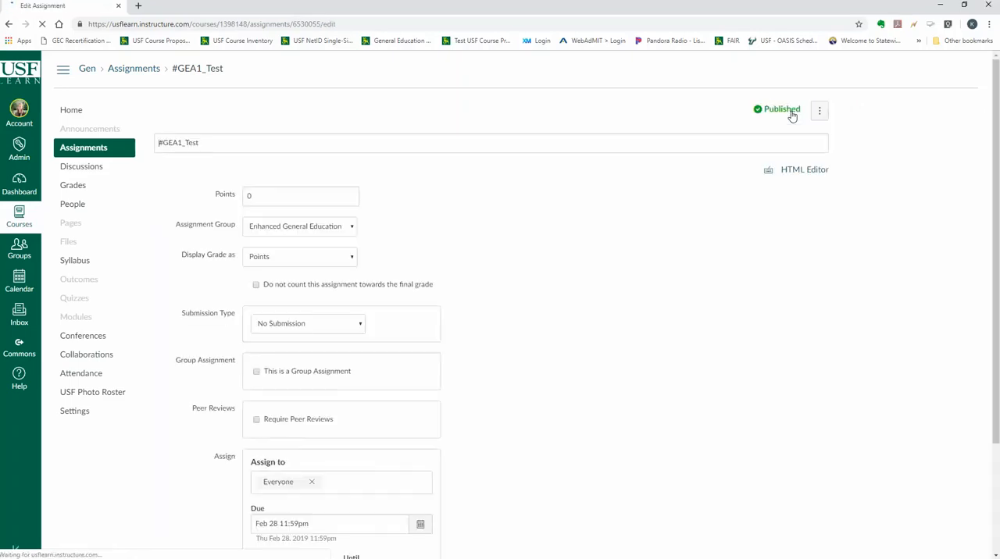
{"action": "left_click", "coordinate": [397, 241]}
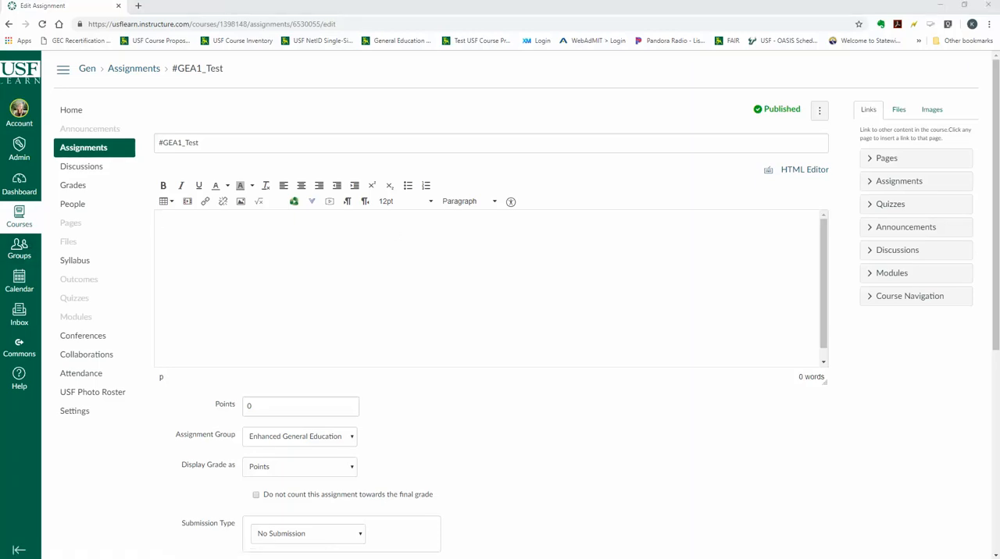
{"action": "left_click", "coordinate": [217, 244]}
{"action": "type", "text": "As a reminder, this course is part of USF's Enhanced General Education curriculum. This means that I need to assess some of your assignments for the general education student learning outcomes. This upload link is for that purpose. This is not part of your grade. Please don't forget to upload this assignment for a course grade using the other assignment link in the module"}
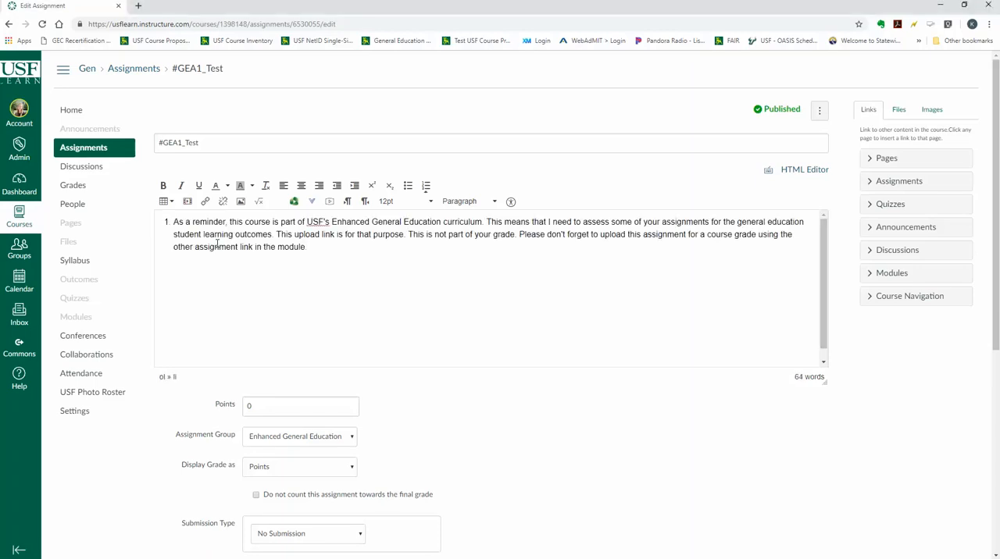
{"action": "key", "text": "BackSpace"}
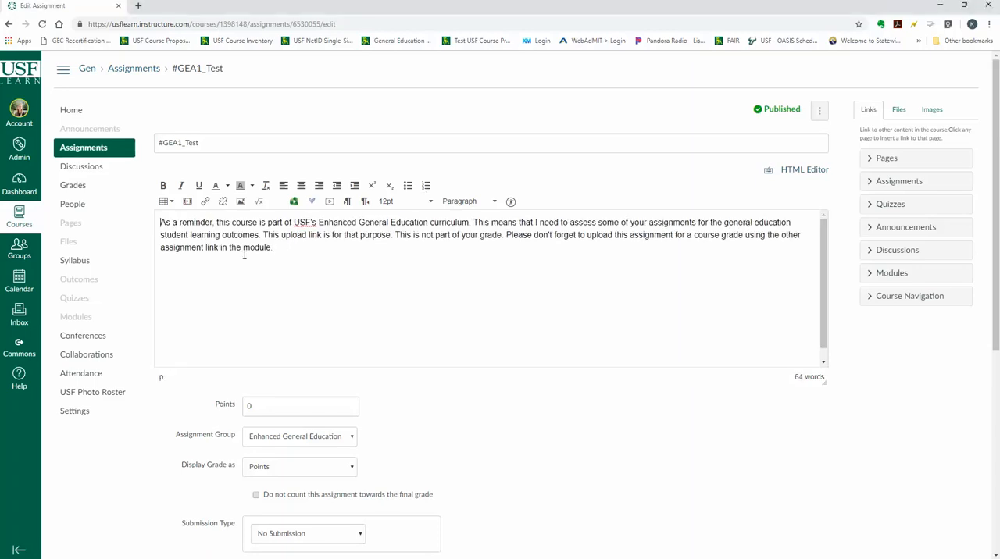
{"action": "left_click", "coordinate": [302, 252]}
Display the assignment's grade as Complete/Incomplete and exclude it from the final grade
{"action": "scroll", "coordinate": [293, 411], "scroll_direction": "down", "scroll_amount": 2}
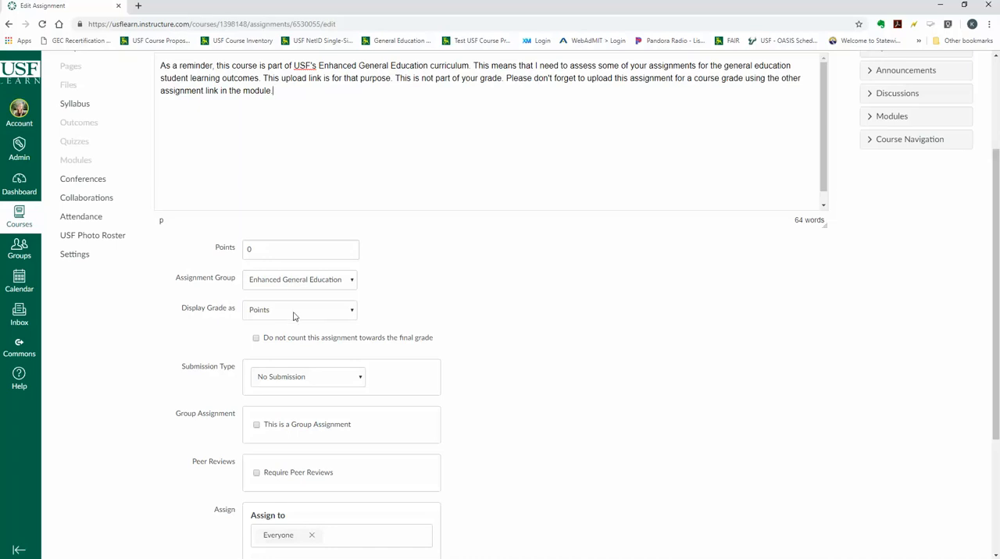
{"action": "left_click", "coordinate": [294, 310]}
{"action": "left_click", "coordinate": [299, 345]}
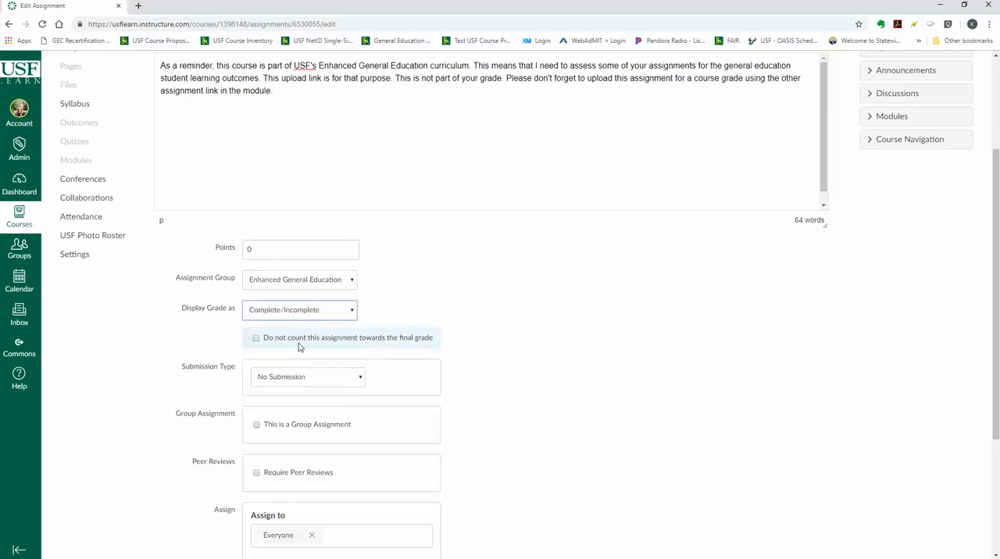
{"action": "scroll", "coordinate": [522, 346], "scroll_direction": "down", "scroll_amount": 1}
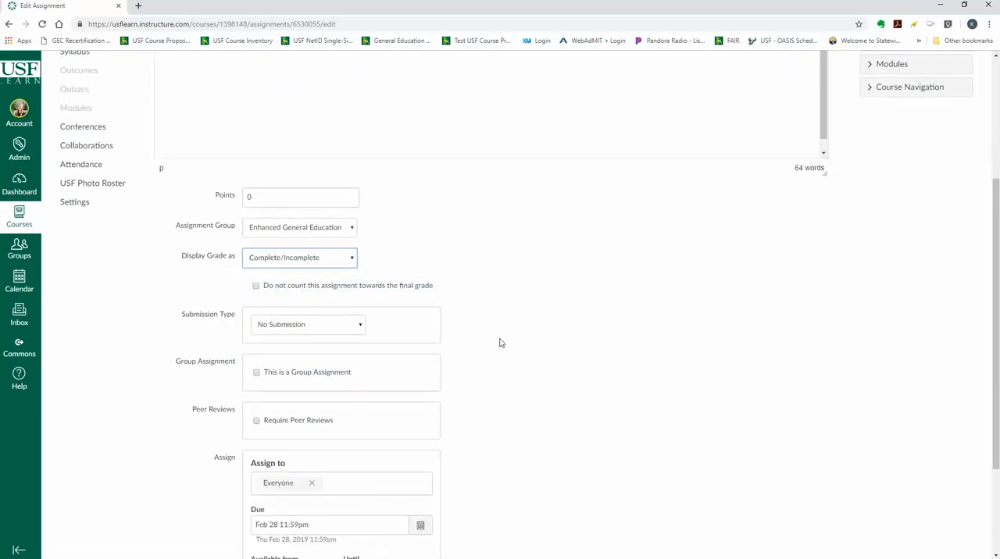
{"action": "left_click", "coordinate": [256, 290]}
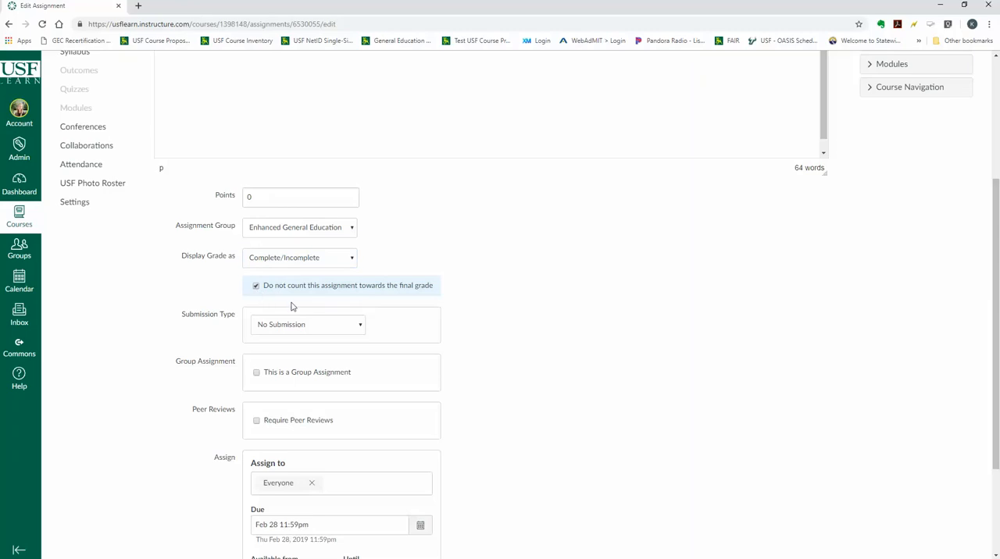
Set the submission type to Online with File Uploads and save the assignment
{"action": "left_click", "coordinate": [288, 331]}
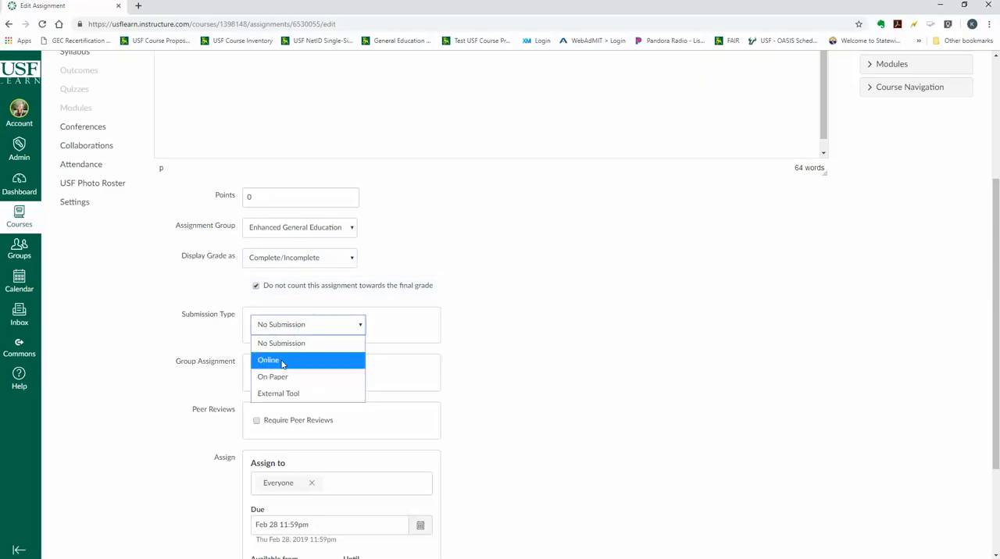
{"action": "left_click", "coordinate": [283, 364]}
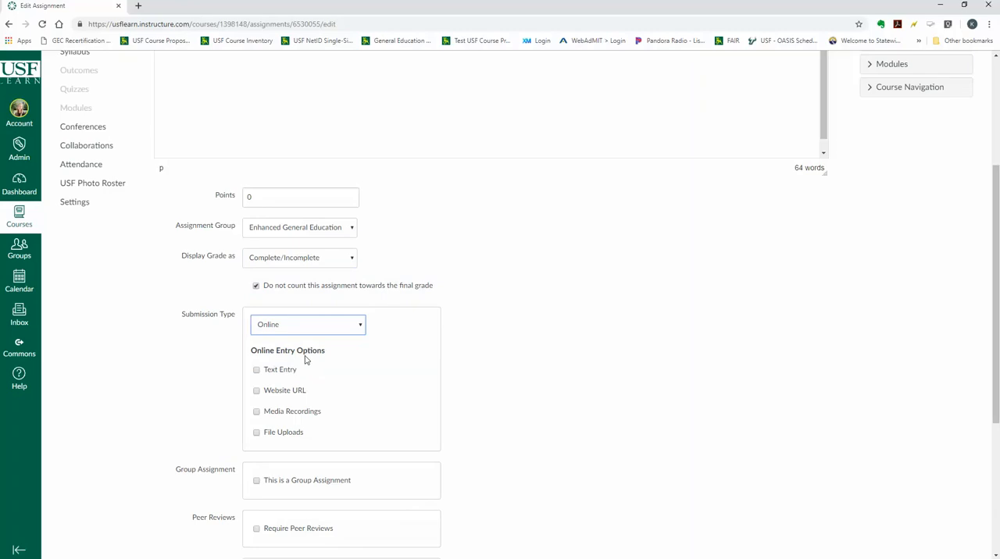
{"action": "left_click", "coordinate": [289, 435]}
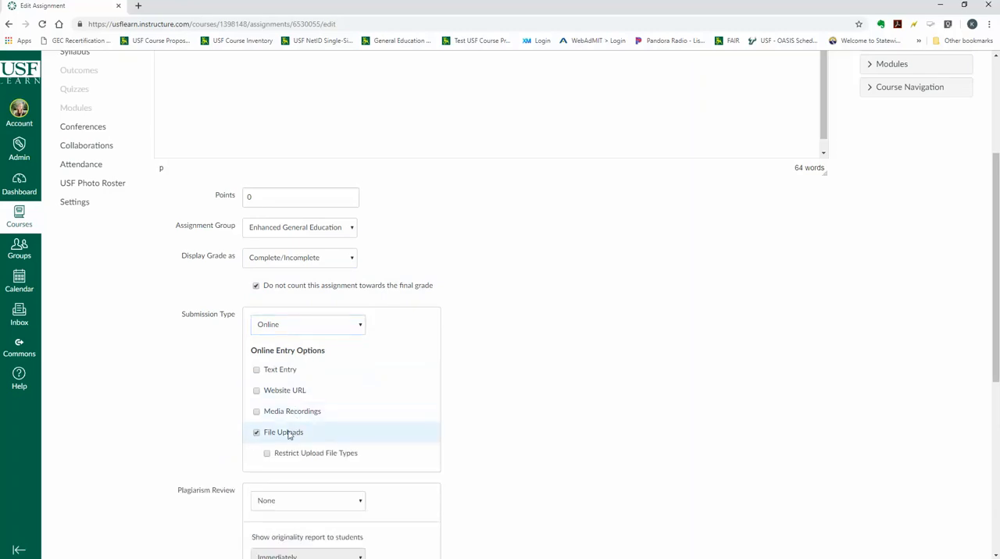
{"action": "scroll", "coordinate": [288, 436], "scroll_direction": "down", "scroll_amount": 2}
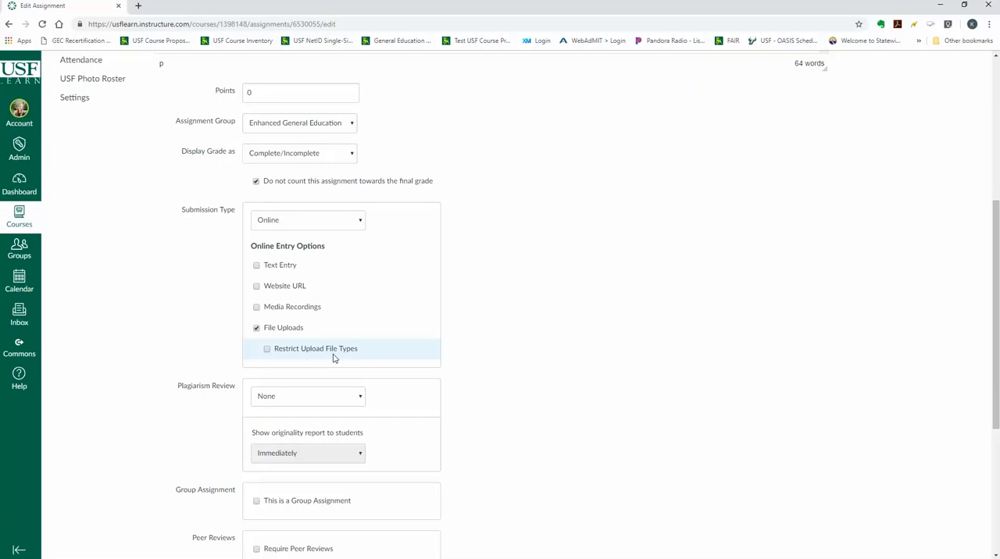
{"action": "scroll", "coordinate": [337, 359], "scroll_direction": "down", "scroll_amount": 2}
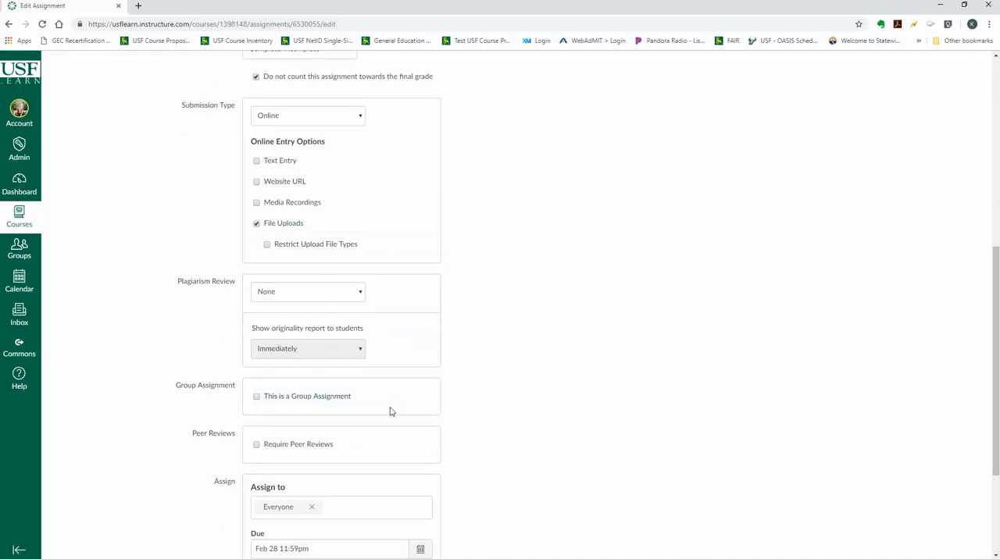
{"action": "scroll", "coordinate": [390, 411], "scroll_direction": "down", "scroll_amount": 1}
{"action": "scroll", "coordinate": [391, 410], "scroll_direction": "down", "scroll_amount": 3}
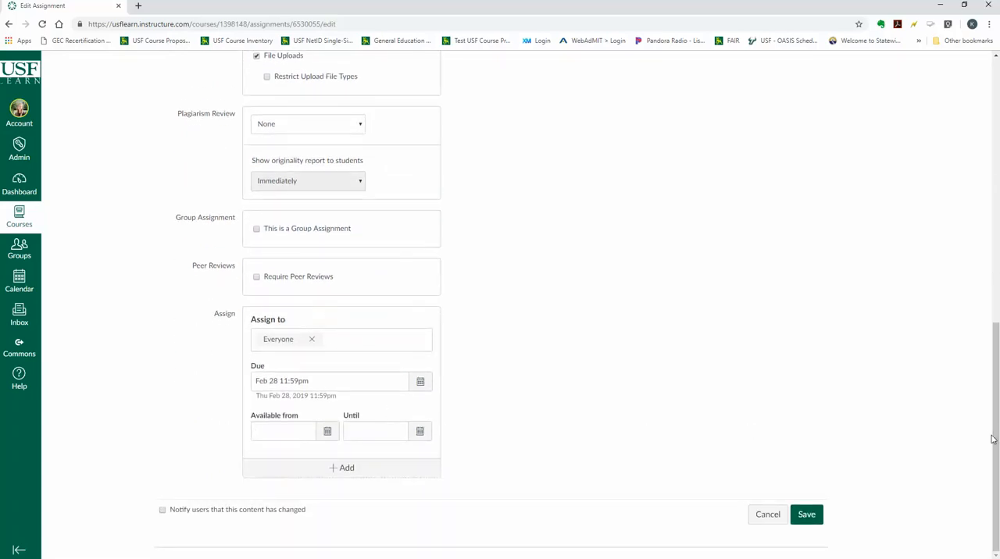
{"action": "left_click", "coordinate": [806, 515]}
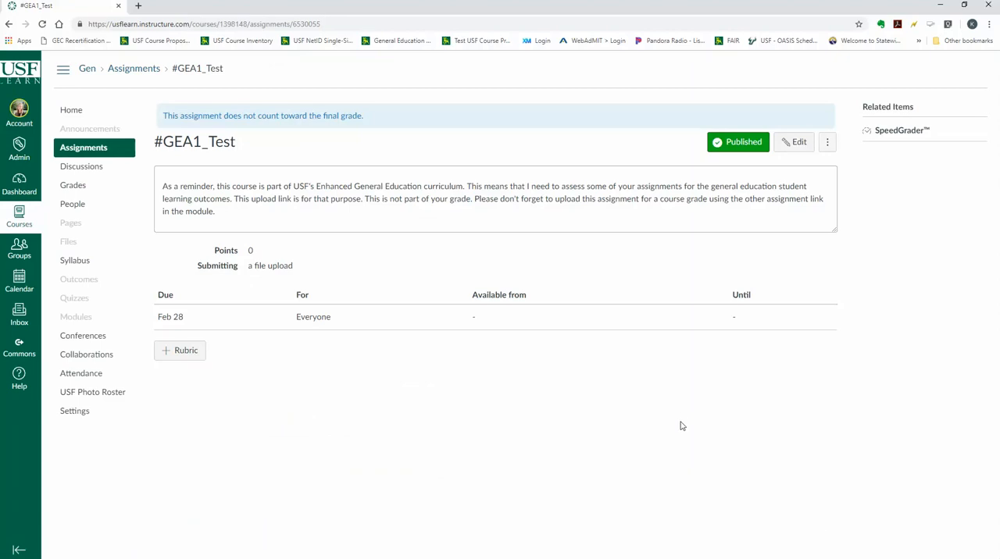
Attach the existing University of South Florida rubric General Education: Creative Thinking to the assignment
{"action": "left_click", "coordinate": [180, 352]}
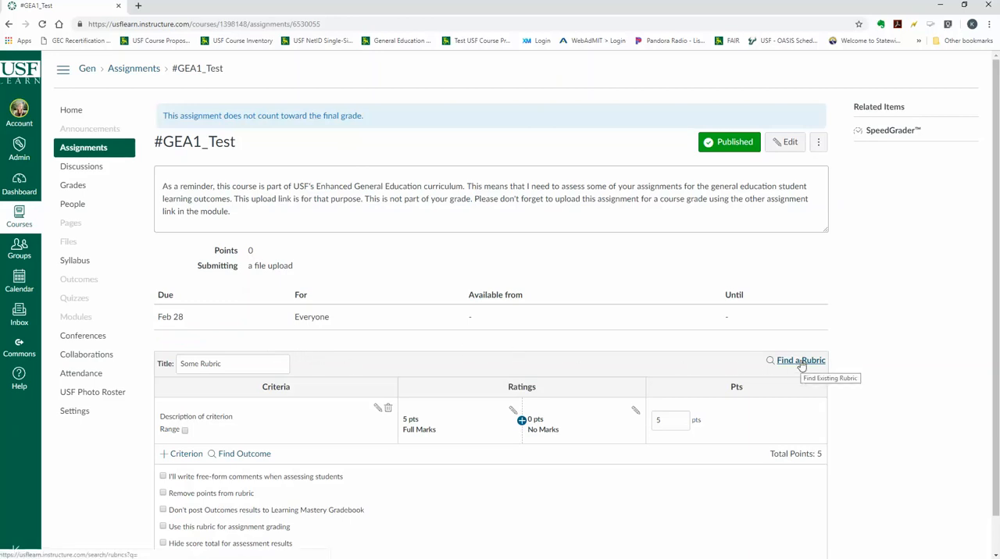
{"action": "left_click", "coordinate": [802, 362]}
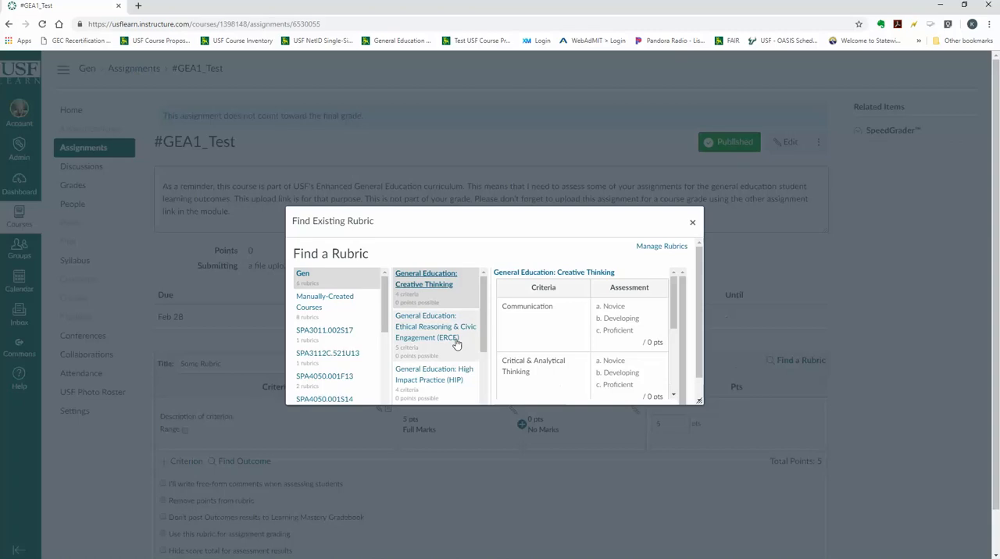
{"action": "left_click_drag", "start_coordinate": [384, 296], "coordinate": [383, 390]}
{"action": "scroll", "coordinate": [379, 393], "scroll_direction": "down", "scroll_amount": 1}
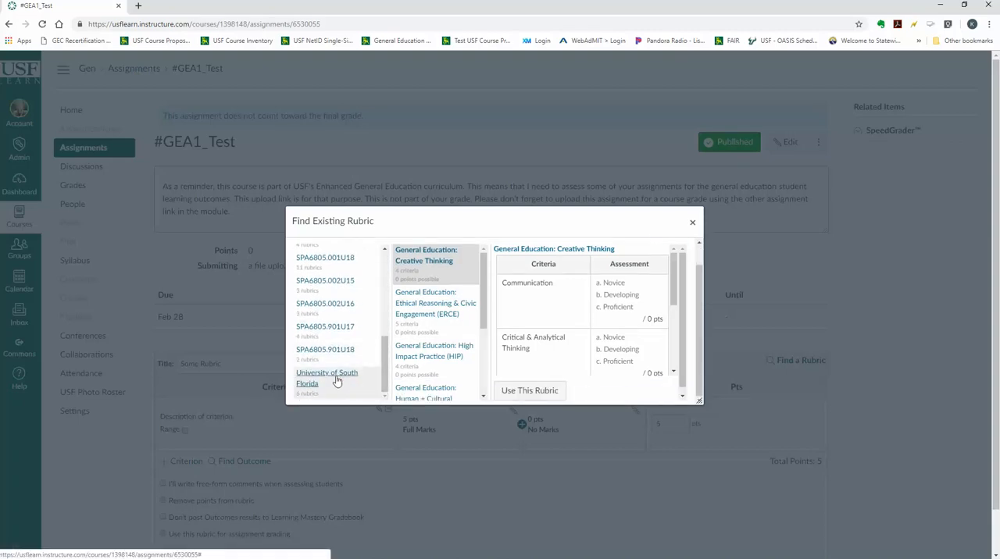
{"action": "left_click", "coordinate": [337, 380]}
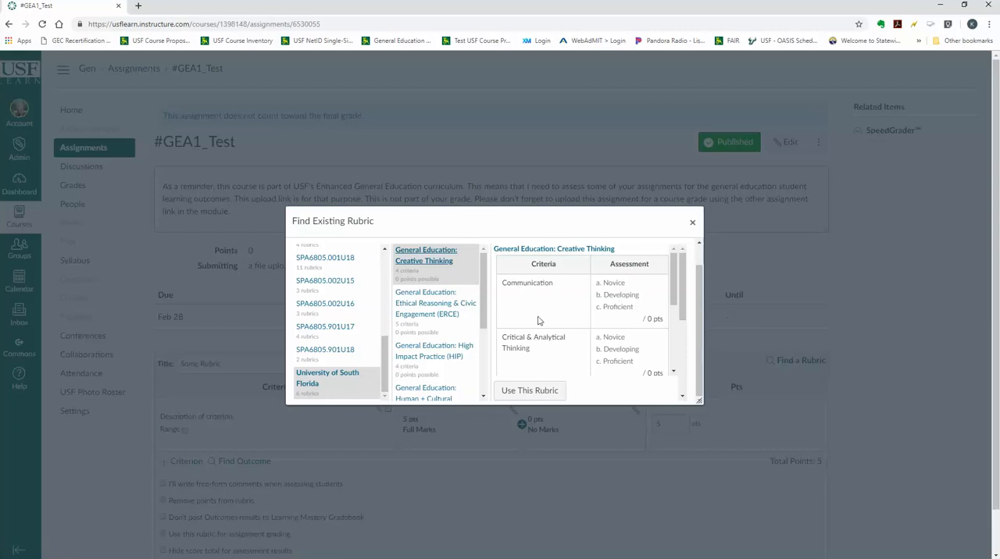
{"action": "left_click", "coordinate": [528, 391]}
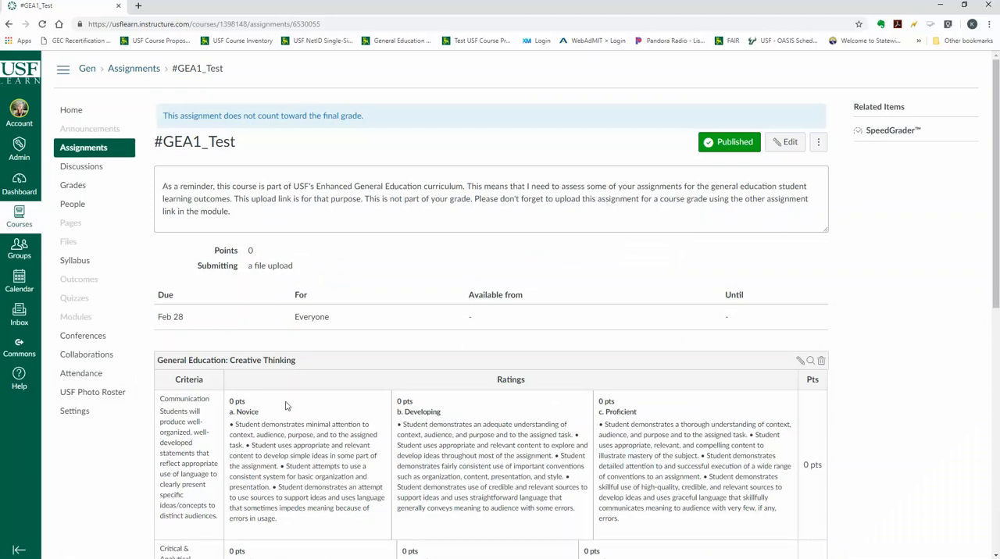
{"action": "scroll", "coordinate": [351, 318], "scroll_direction": "down", "scroll_amount": 3}
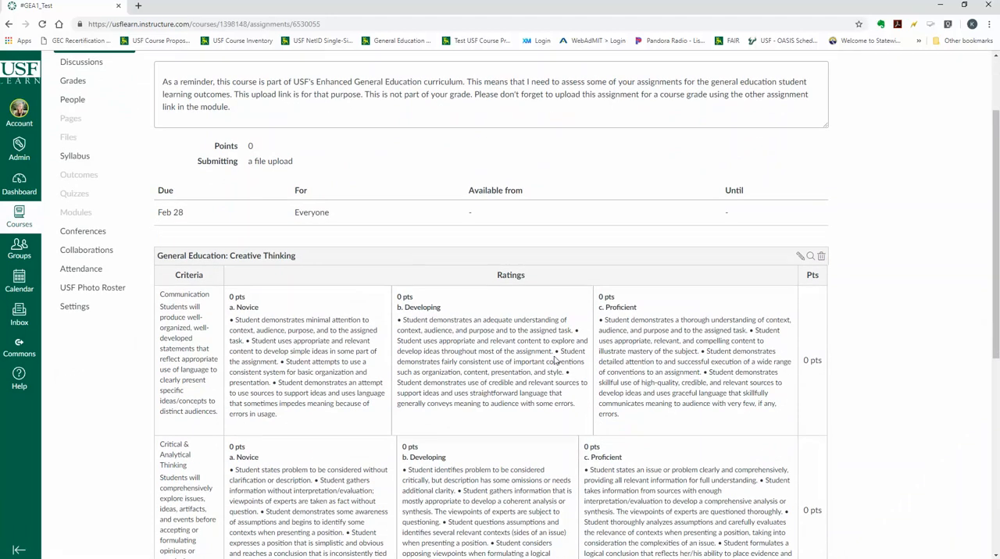
Edit the attached General Education: Creative Thinking rubric to remove its points, and update the rubric
{"action": "scroll", "coordinate": [554, 359], "scroll_direction": "down", "scroll_amount": 1}
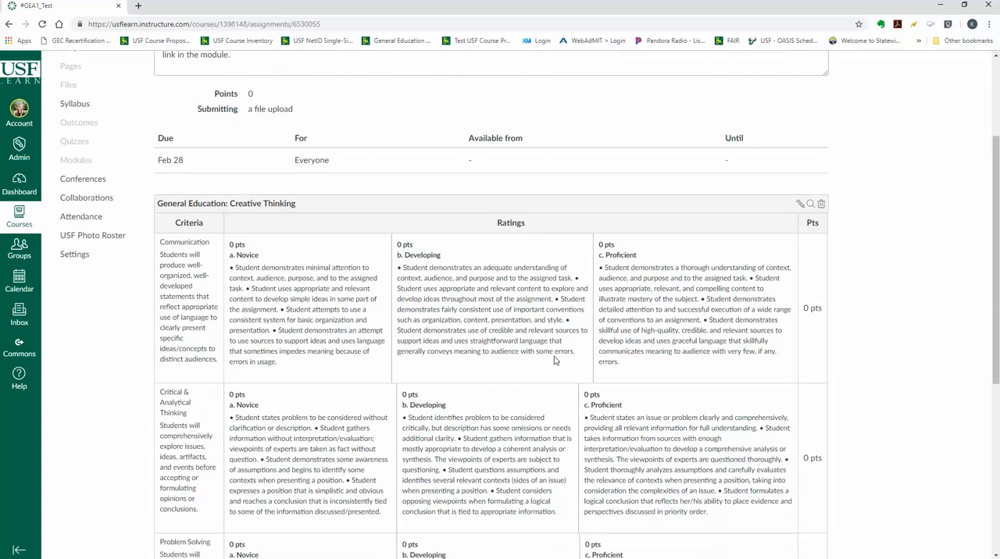
{"action": "scroll", "coordinate": [554, 360], "scroll_direction": "down", "scroll_amount": 1}
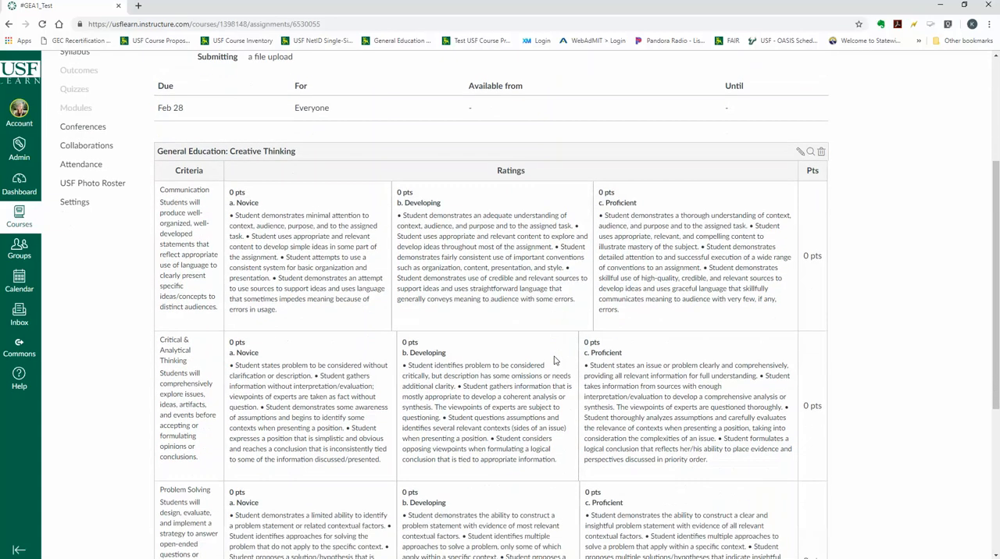
{"action": "left_click", "coordinate": [799, 154]}
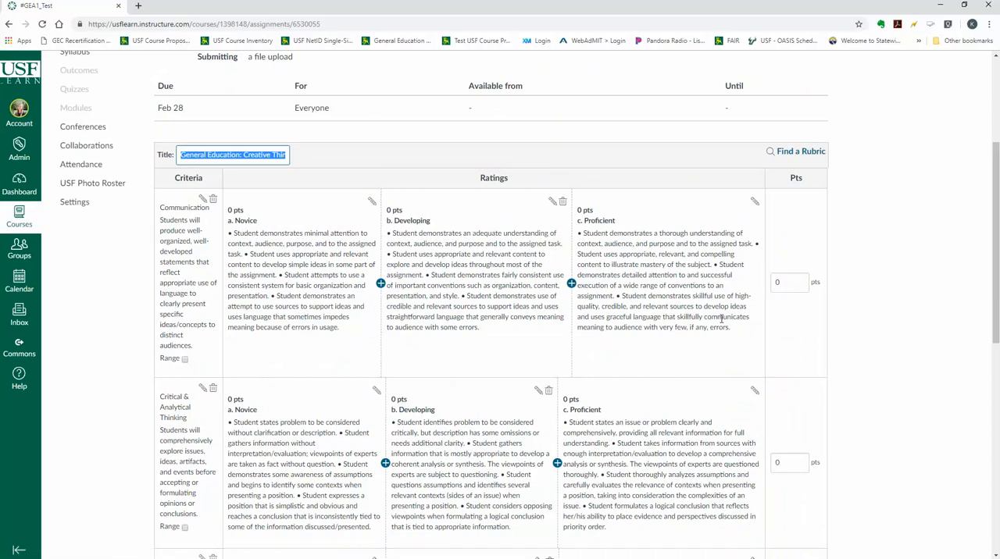
{"action": "scroll", "coordinate": [721, 320], "scroll_direction": "down", "scroll_amount": 2}
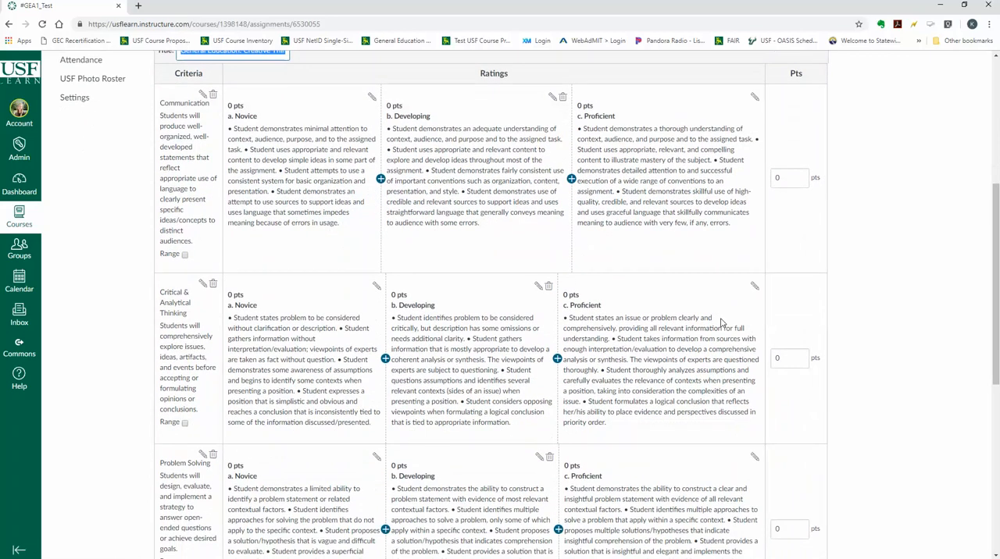
{"action": "scroll", "coordinate": [722, 323], "scroll_direction": "down", "scroll_amount": 2}
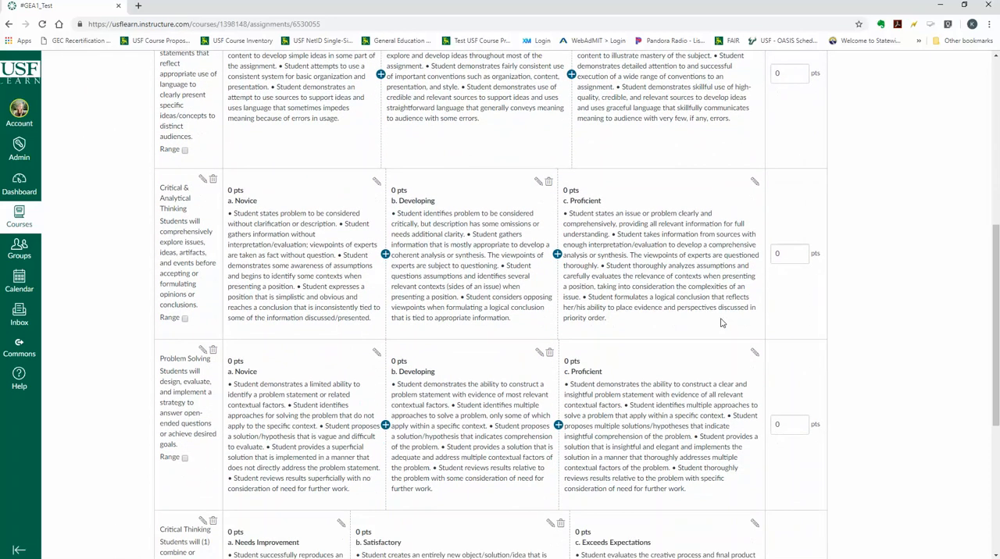
{"action": "scroll", "coordinate": [722, 322], "scroll_direction": "down", "scroll_amount": 6}
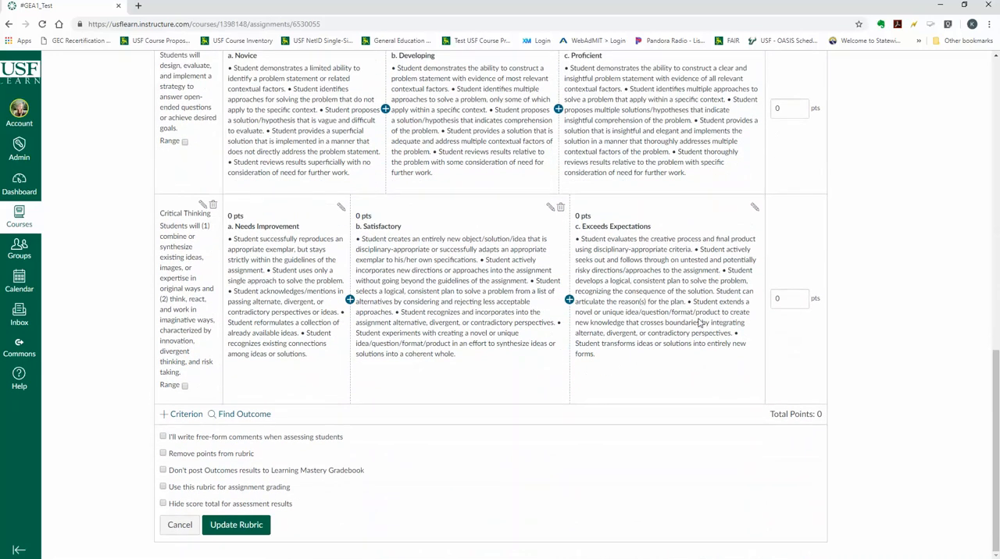
{"action": "left_click", "coordinate": [232, 459]}
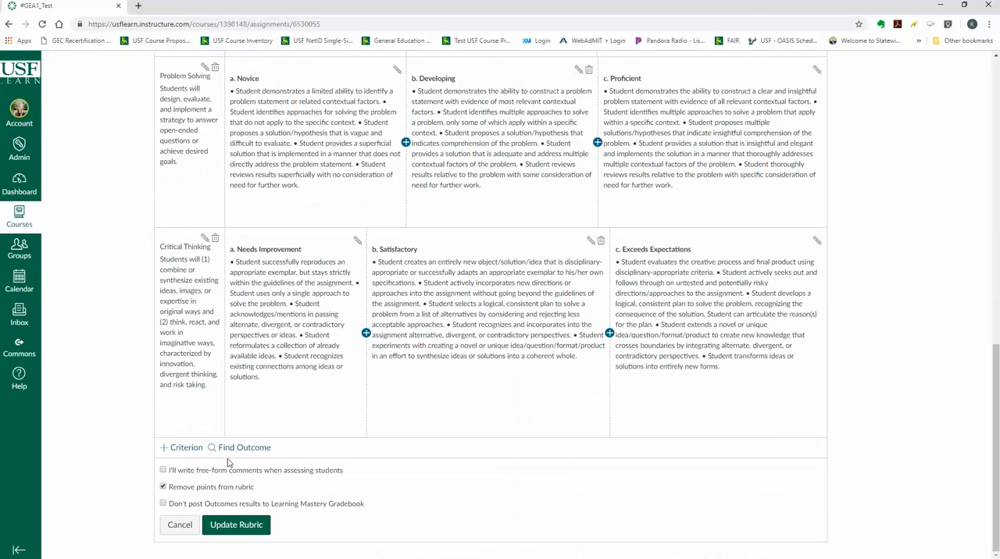
{"action": "left_click", "coordinate": [222, 530]}
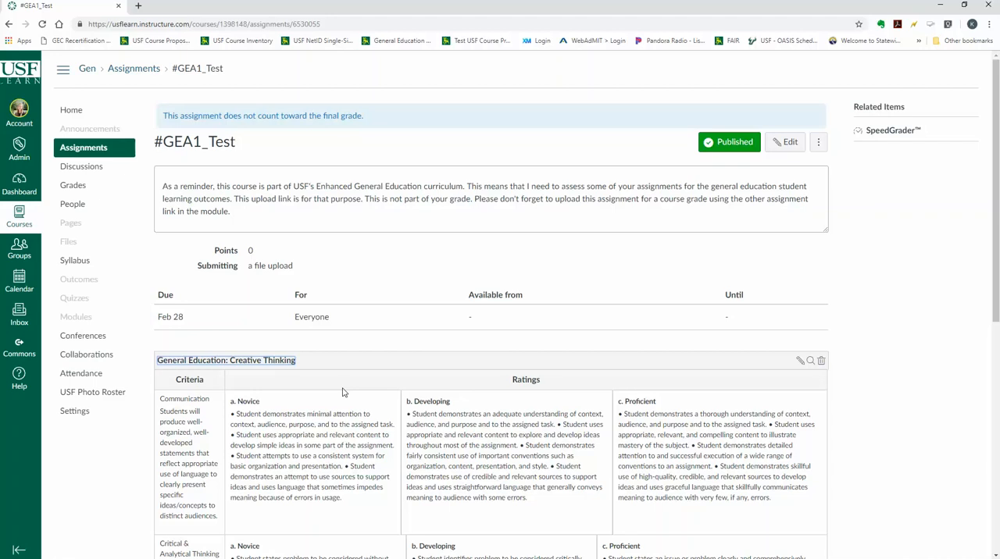
Switch the course to Student View and open the #GEA1_Test assignment as the test student
{"action": "left_click", "coordinate": [78, 414]}
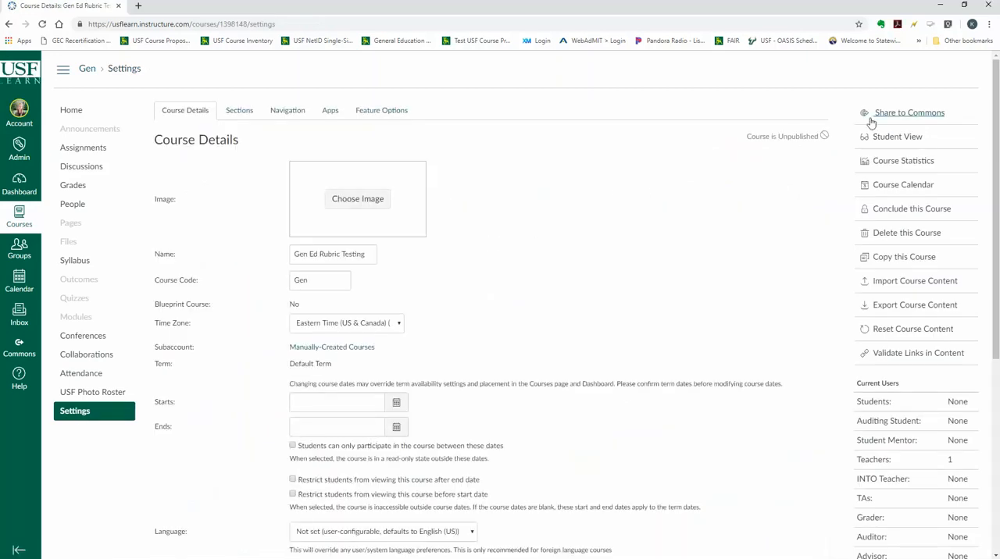
{"action": "left_click", "coordinate": [889, 138]}
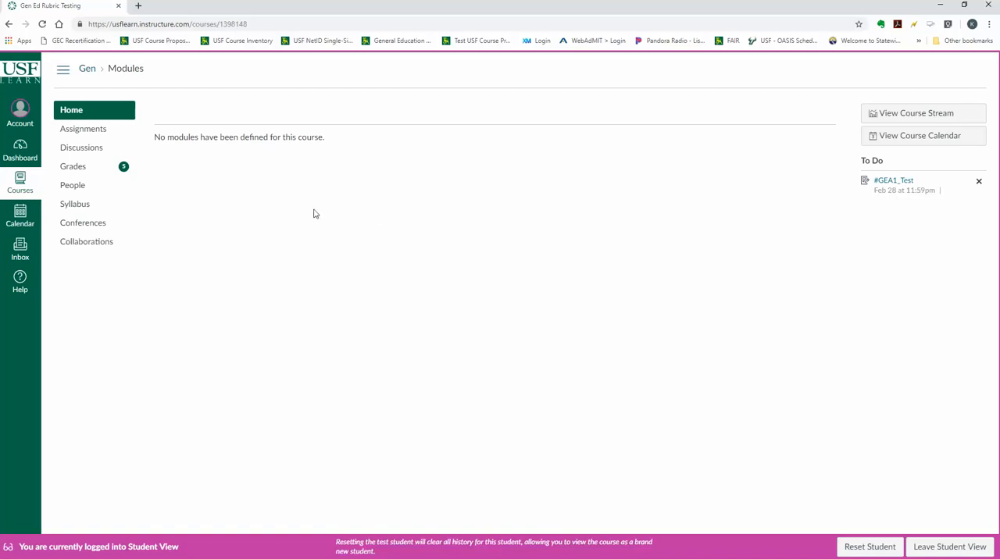
{"action": "left_click", "coordinate": [86, 132]}
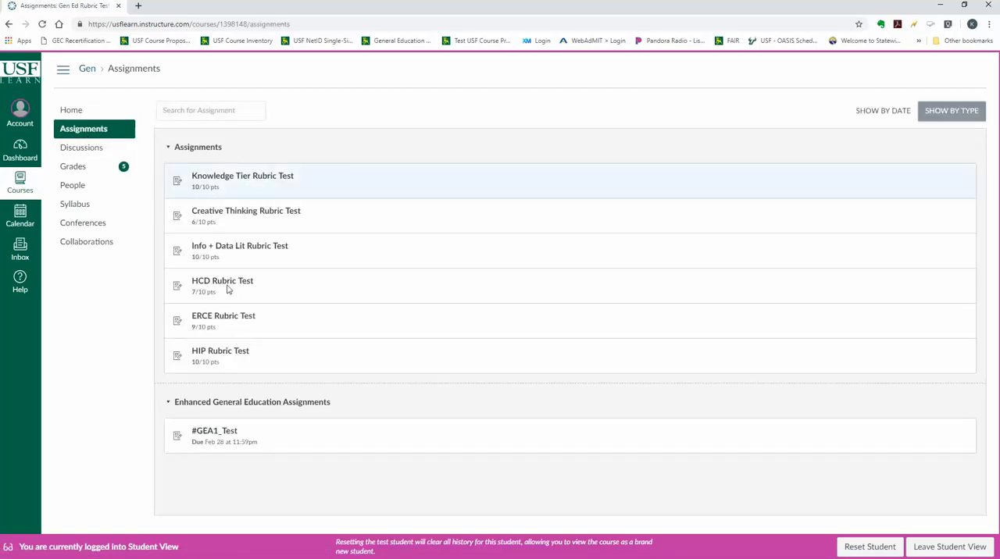
{"action": "left_click", "coordinate": [226, 435]}
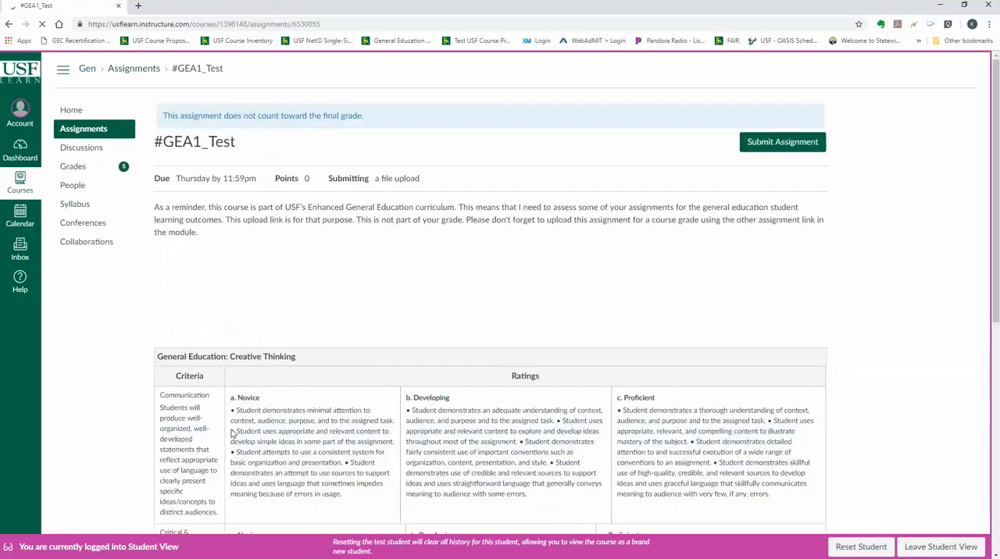
Submit the Word file BLLING Minutes_1_23_15 to #GEA1_Test as a file upload
{"action": "left_click", "coordinate": [784, 142]}
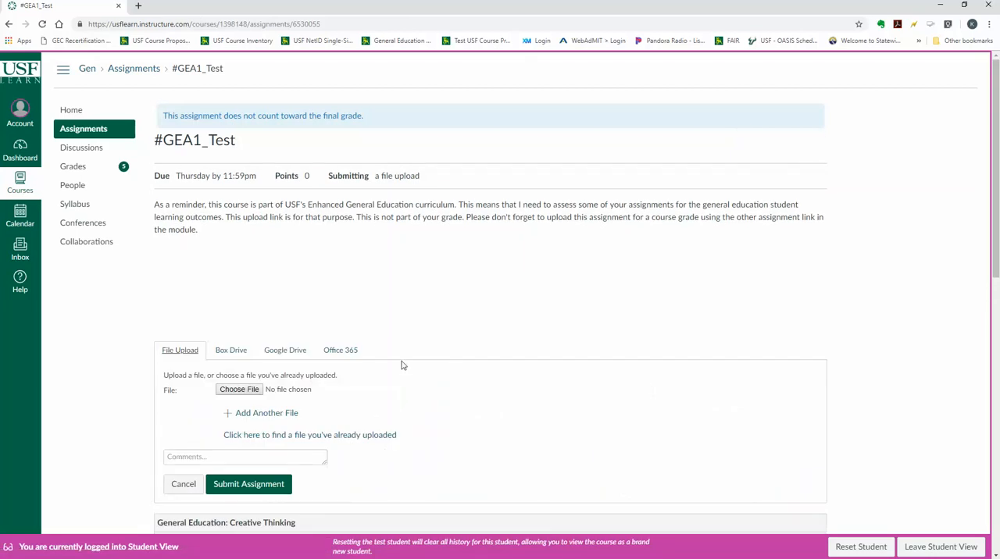
{"action": "left_click", "coordinate": [248, 399]}
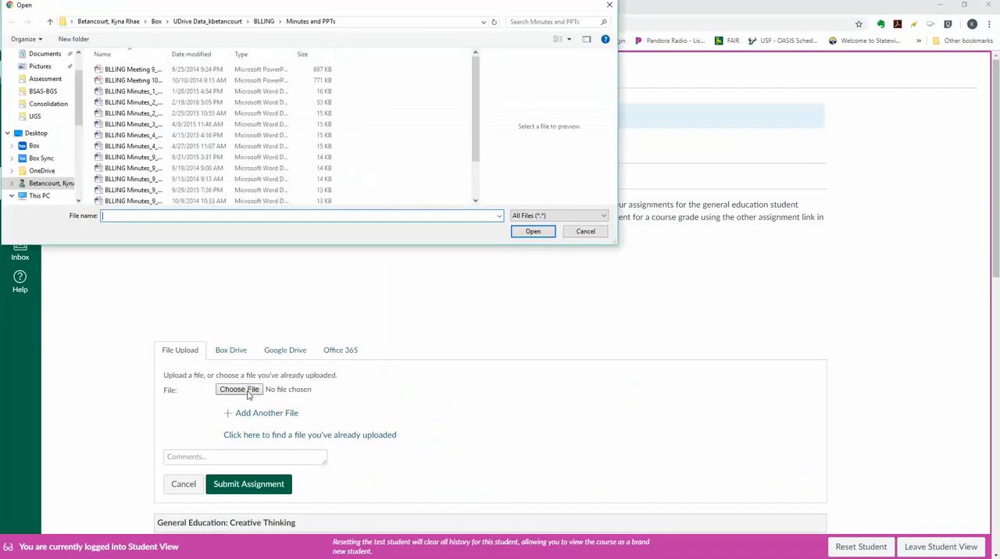
{"action": "double_click", "coordinate": [143, 99]}
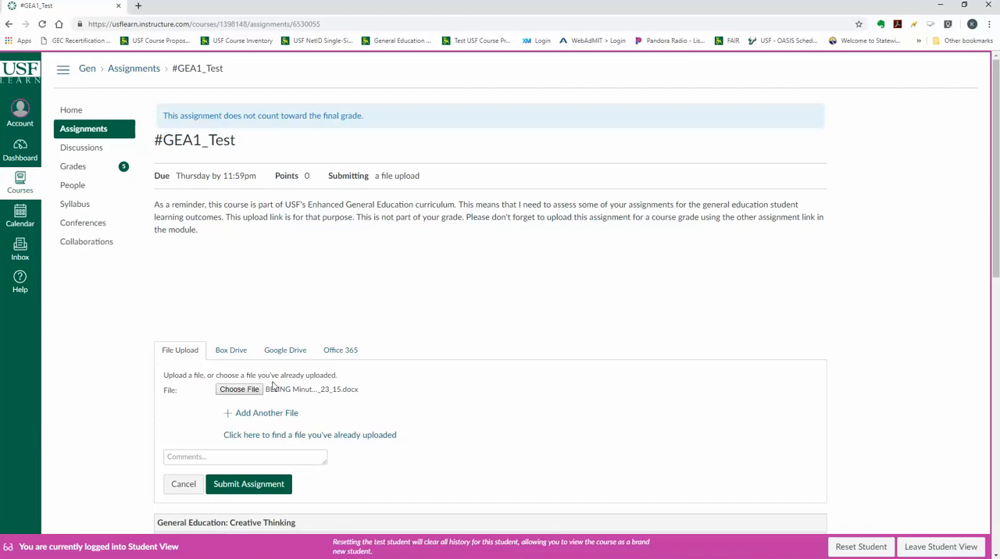
{"action": "scroll", "coordinate": [281, 396], "scroll_direction": "down", "scroll_amount": 3}
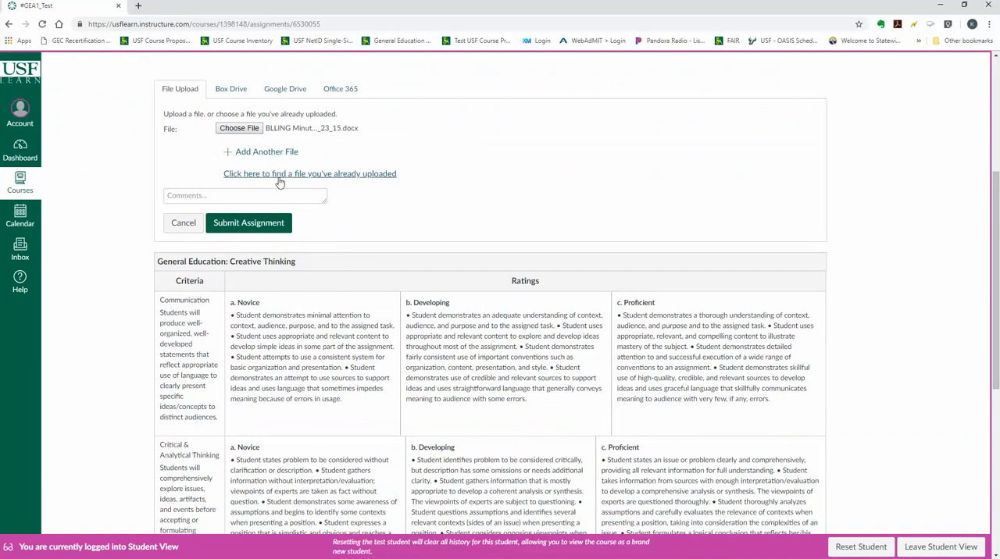
{"action": "left_click", "coordinate": [266, 225]}
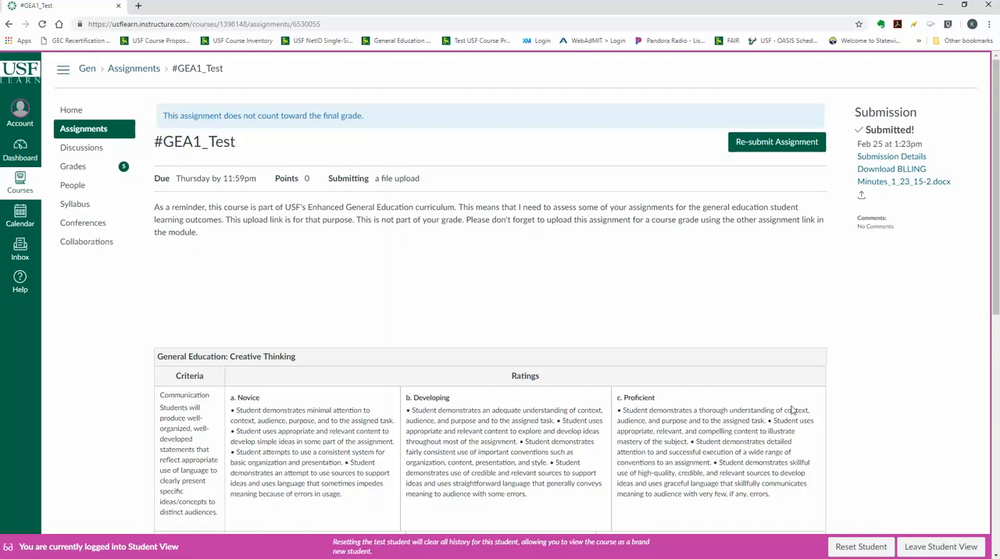
Leave Student View and open the test student's #GEA1_Test submission in SpeedGrader from the gradebook
{"action": "left_click", "coordinate": [925, 550]}
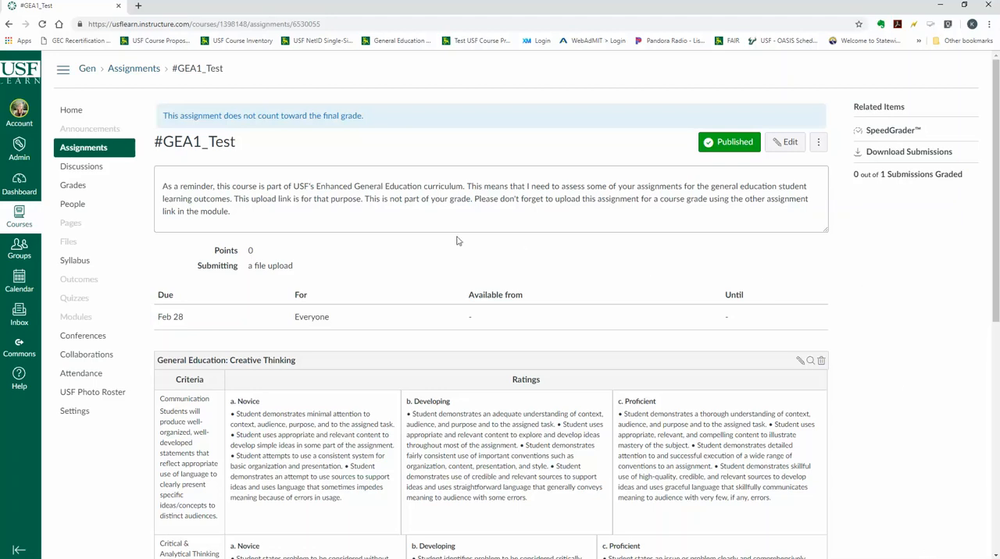
{"action": "left_click", "coordinate": [72, 188]}
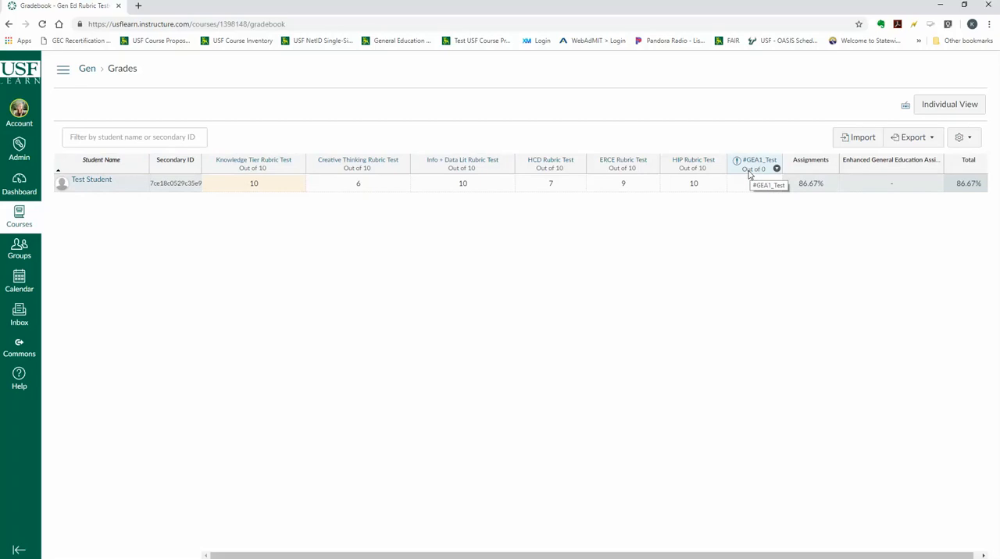
{"action": "mouse_move", "coordinate": [739, 166]}
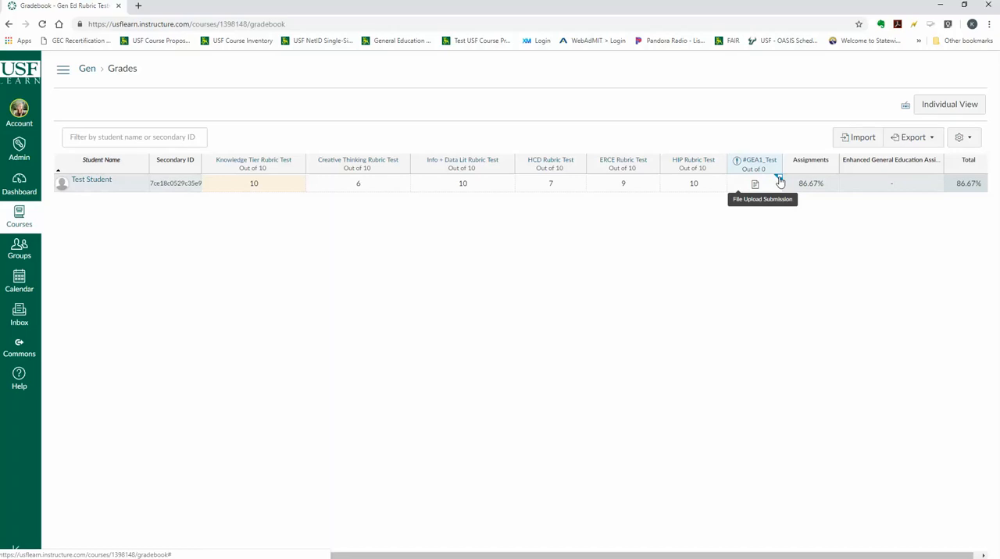
{"action": "left_click", "coordinate": [780, 181]}
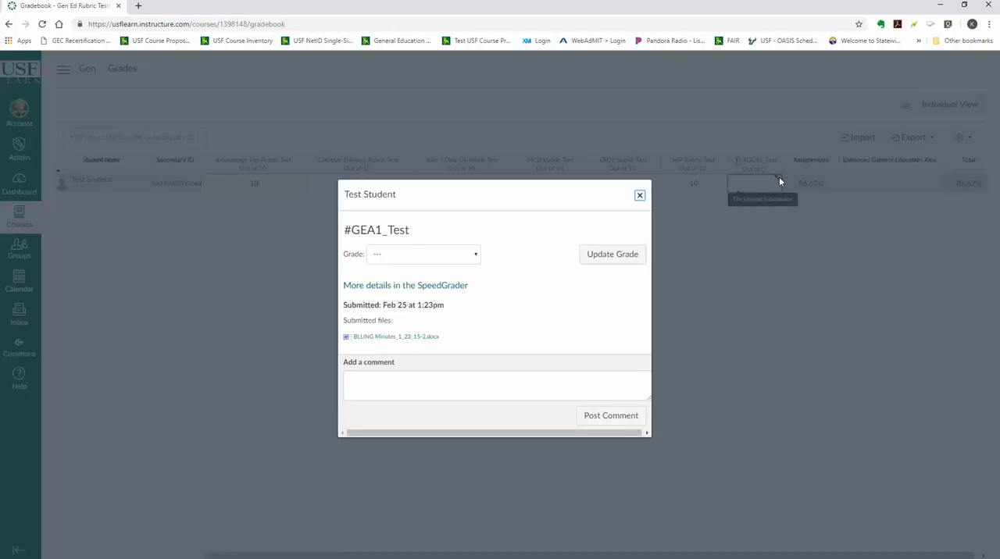
{"action": "left_click", "coordinate": [428, 286]}
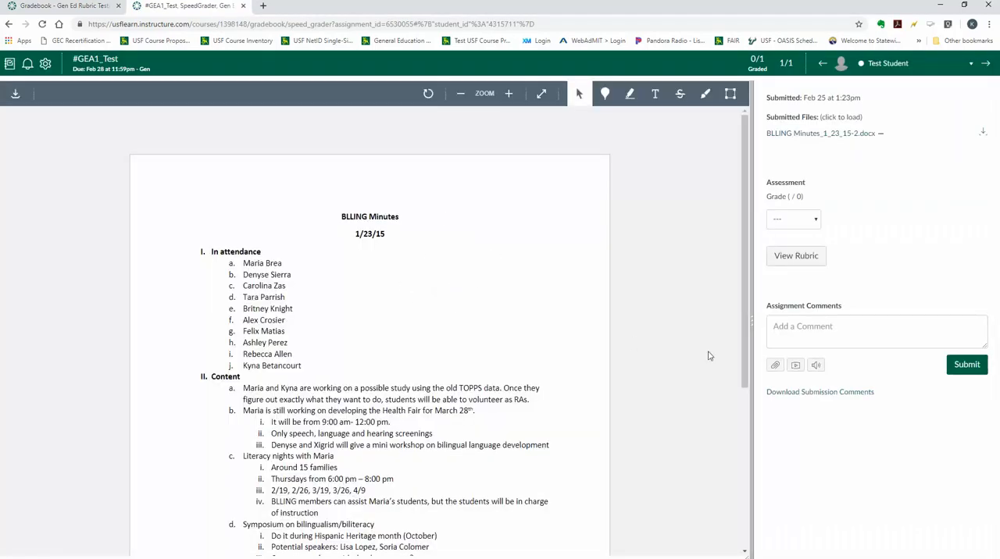
Show the rubric in a widened grading pane and rate Communication as Novice and Critical & Analytical Thinking as Developing
{"action": "left_click", "coordinate": [796, 257]}
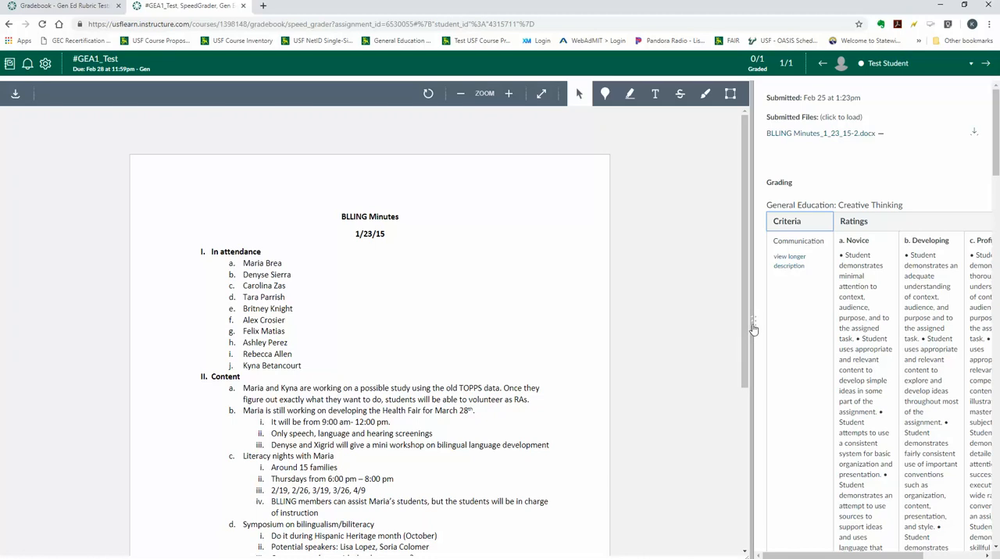
{"action": "left_click_drag", "start_coordinate": [752, 328], "coordinate": [444, 326]}
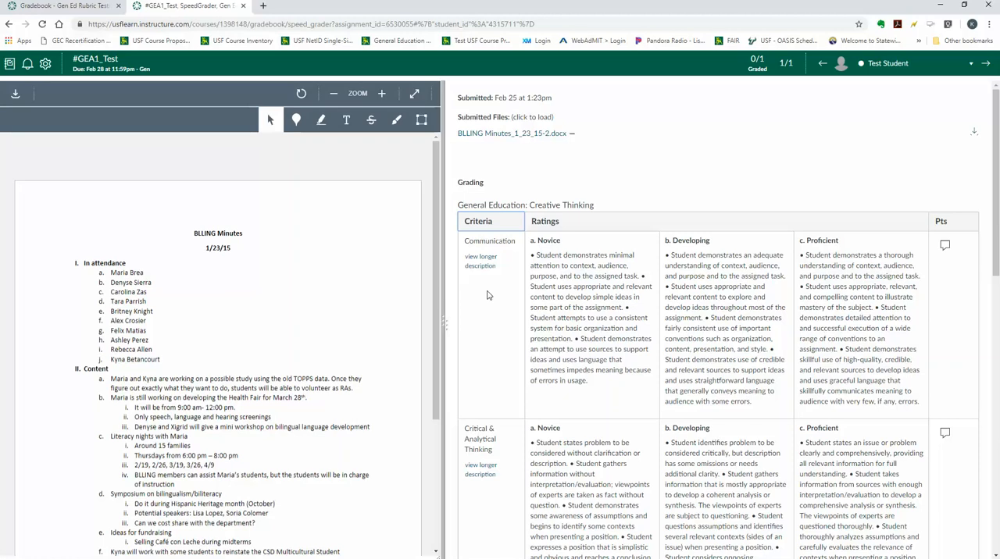
{"action": "left_click", "coordinate": [601, 303]}
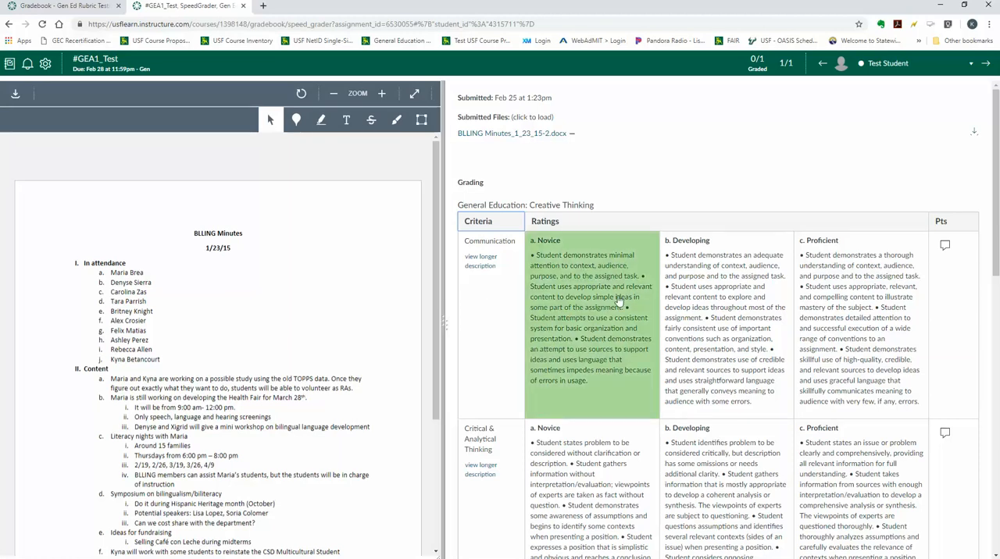
{"action": "left_click", "coordinate": [618, 301]}
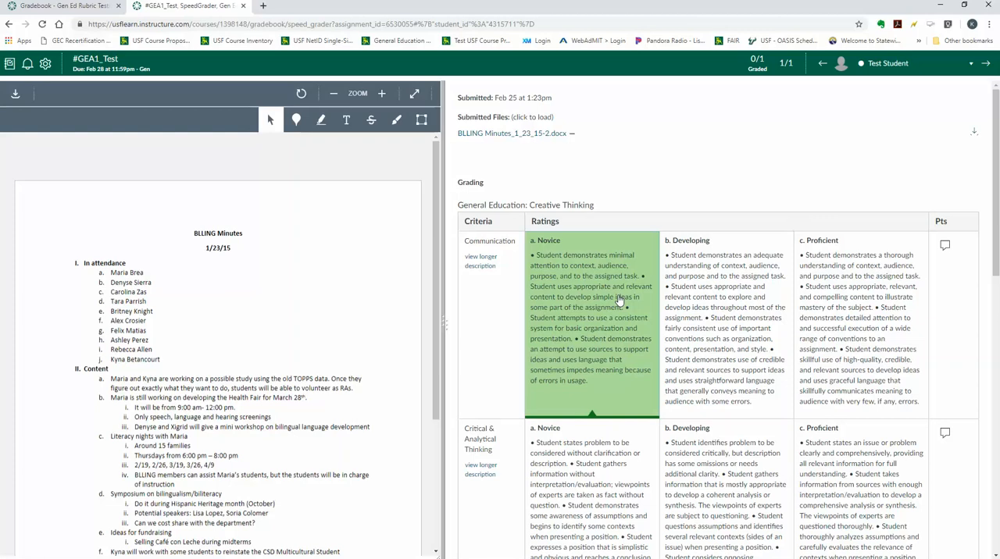
{"action": "scroll", "coordinate": [664, 328], "scroll_direction": "down", "scroll_amount": 2}
{"action": "left_click", "coordinate": [706, 362]}
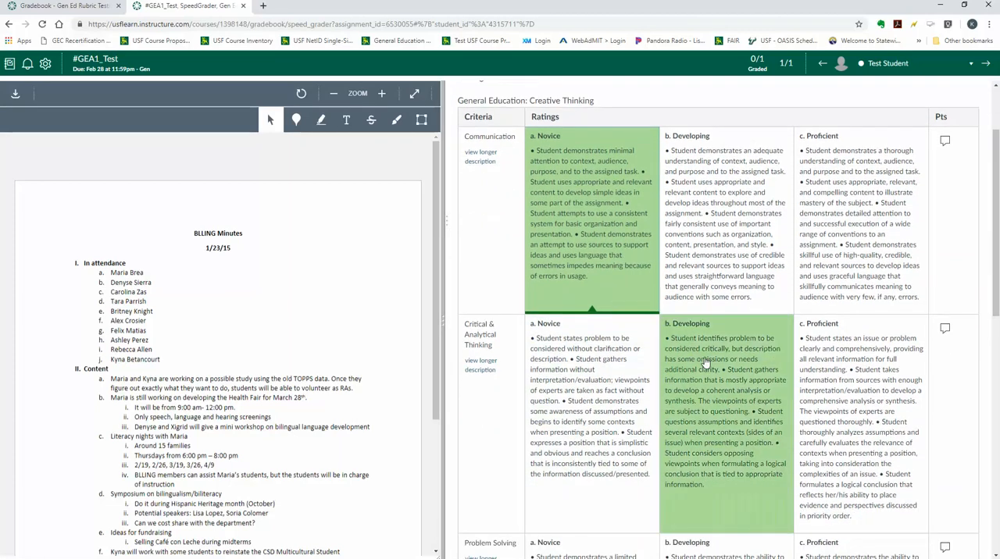
{"action": "left_click", "coordinate": [706, 362]}
Rate Problem Solving as Novice and Critical Thinking as Satisfactory, and save the rubric assessment
{"action": "scroll", "coordinate": [705, 361], "scroll_direction": "down", "scroll_amount": 2}
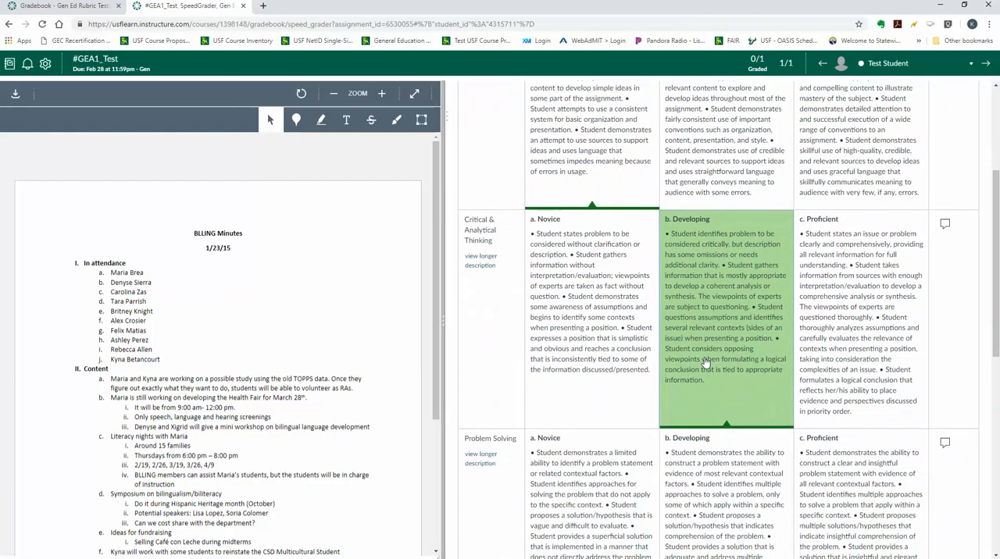
{"action": "scroll", "coordinate": [705, 362], "scroll_direction": "down", "scroll_amount": 1}
{"action": "left_click", "coordinate": [622, 420]}
{"action": "scroll", "coordinate": [614, 433], "scroll_direction": "down", "scroll_amount": 2}
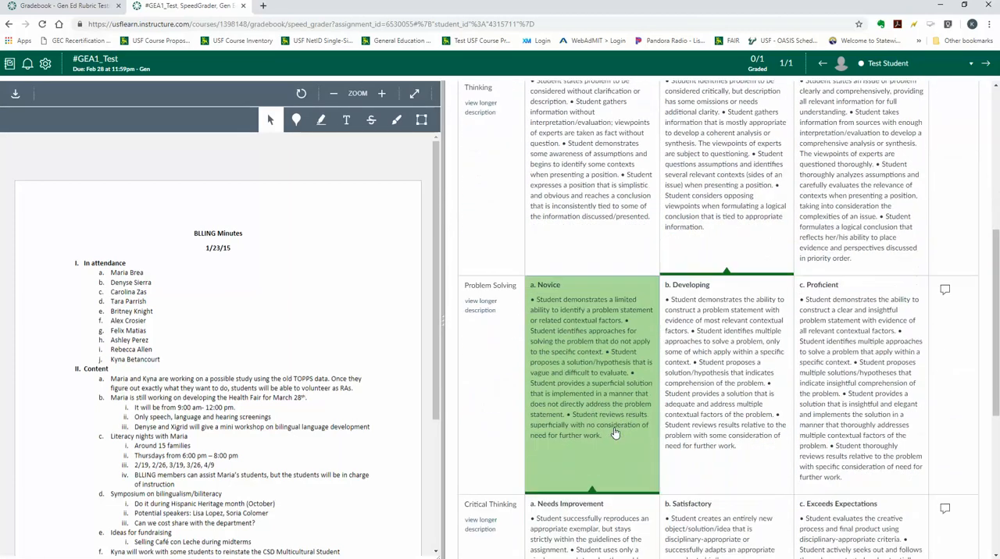
{"action": "scroll", "coordinate": [615, 433], "scroll_direction": "down", "scroll_amount": 3}
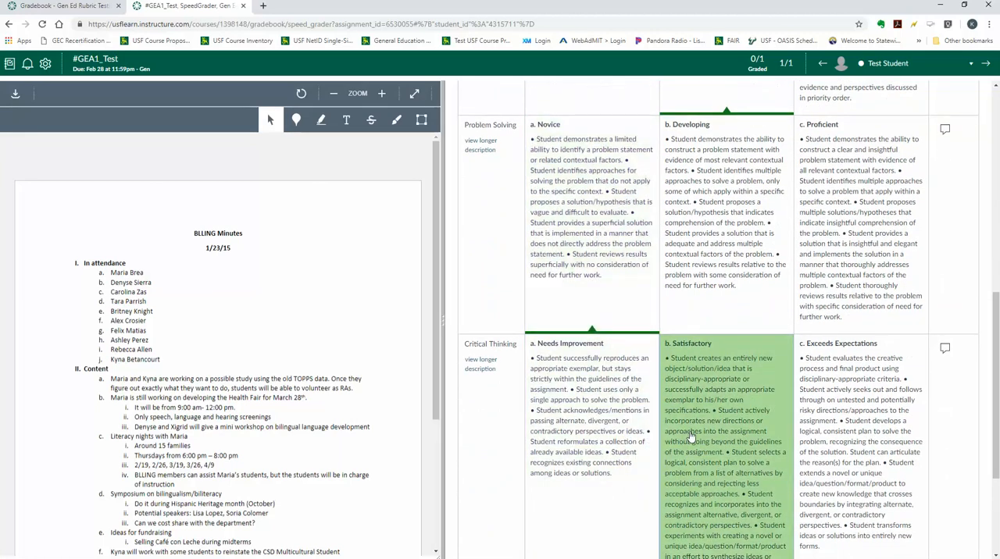
{"action": "left_click", "coordinate": [690, 437]}
{"action": "scroll", "coordinate": [690, 438], "scroll_direction": "down", "scroll_amount": 3}
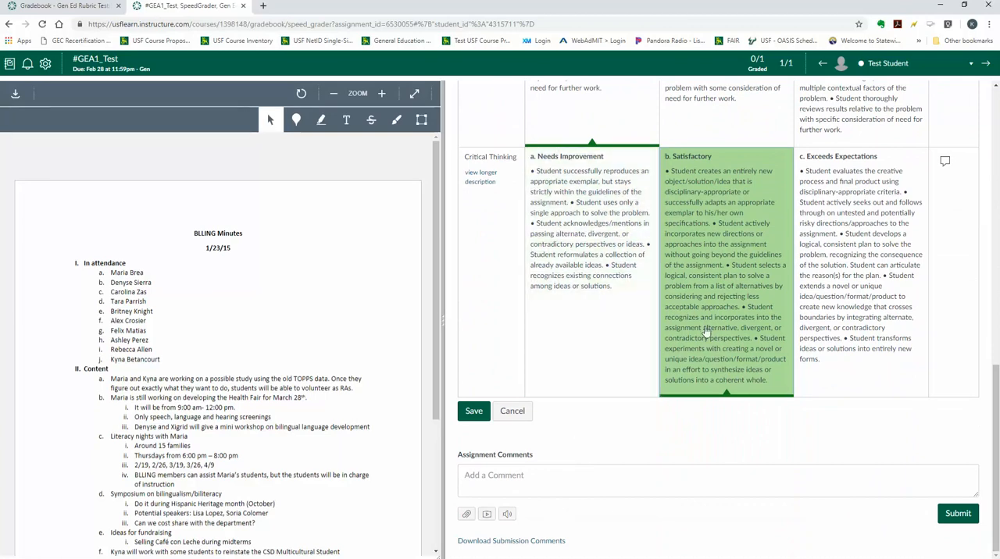
{"action": "left_click", "coordinate": [485, 416]}
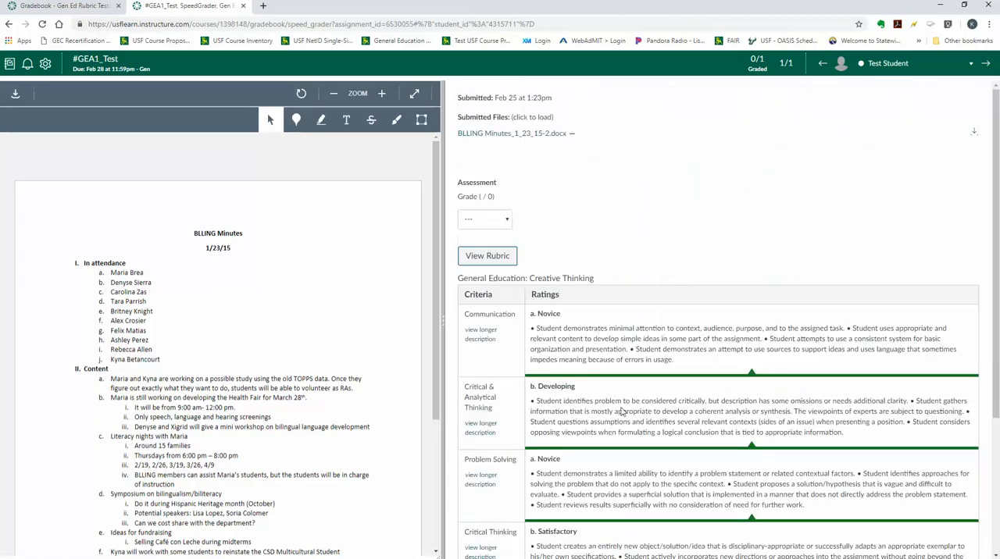
Review the saved rubric ratings and set the submission's grade to Complete
{"action": "scroll", "coordinate": [622, 412], "scroll_direction": "down", "scroll_amount": 1}
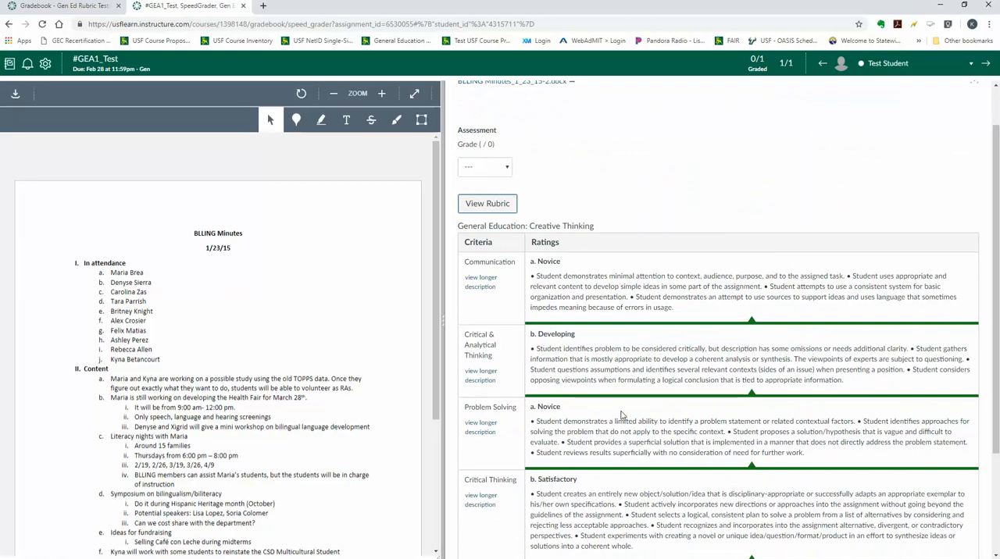
{"action": "scroll", "coordinate": [524, 215], "scroll_direction": "up", "scroll_amount": 1}
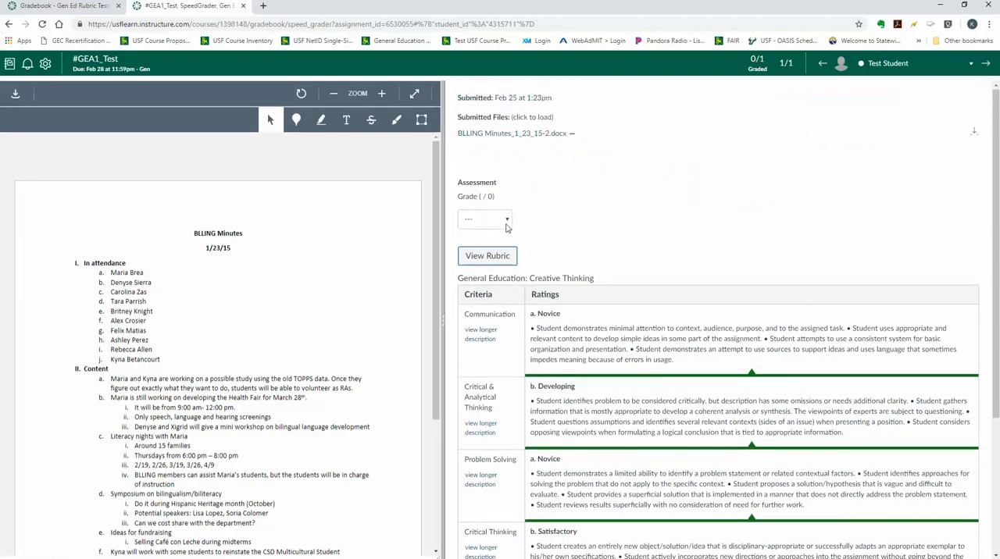
{"action": "left_click", "coordinate": [508, 219]}
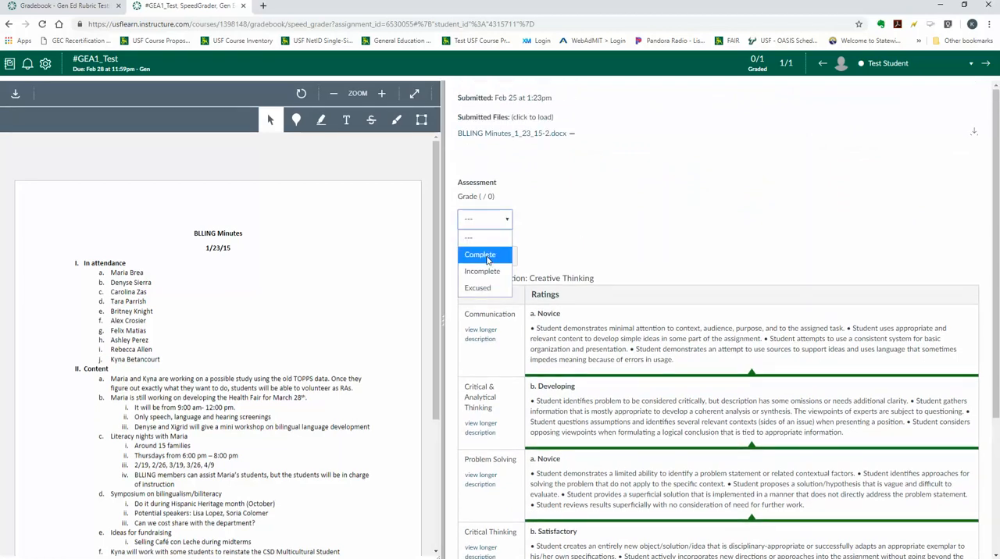
{"action": "left_click", "coordinate": [484, 255]}
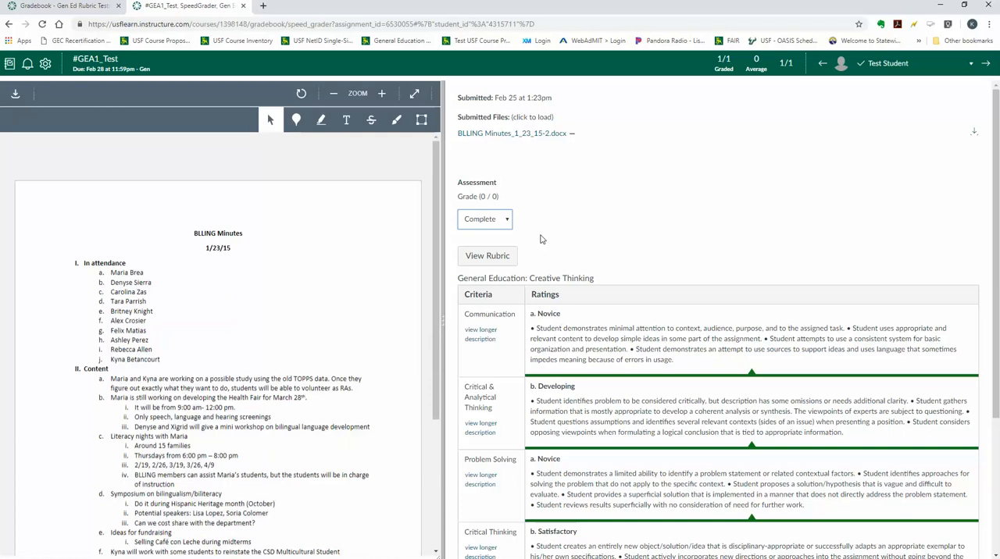